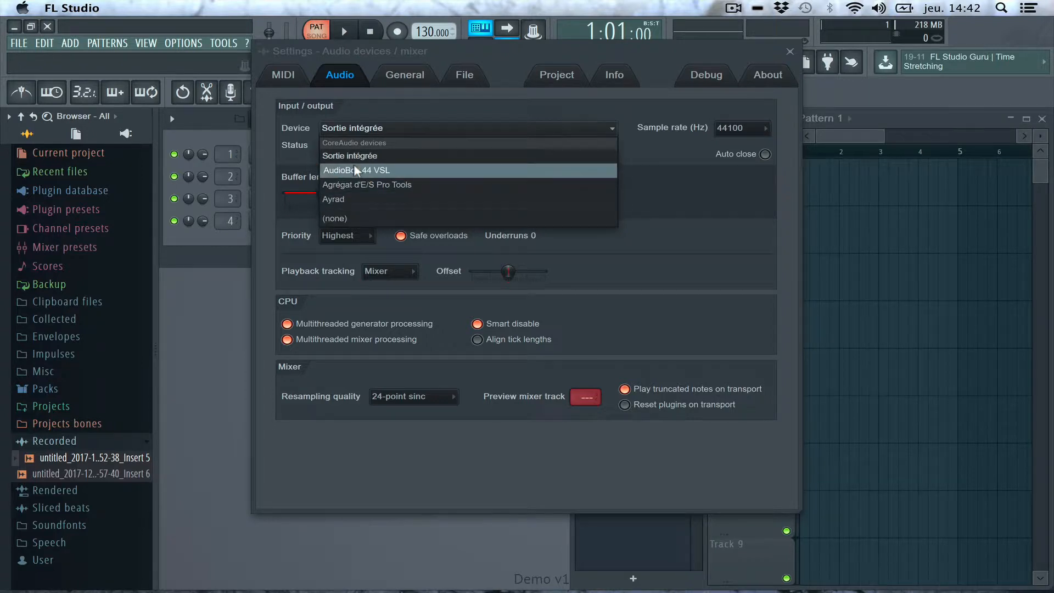
Select AudioBox 44 VSL as the audio device and close the settings.
{"action": "left_click", "coordinate": [354, 168]}
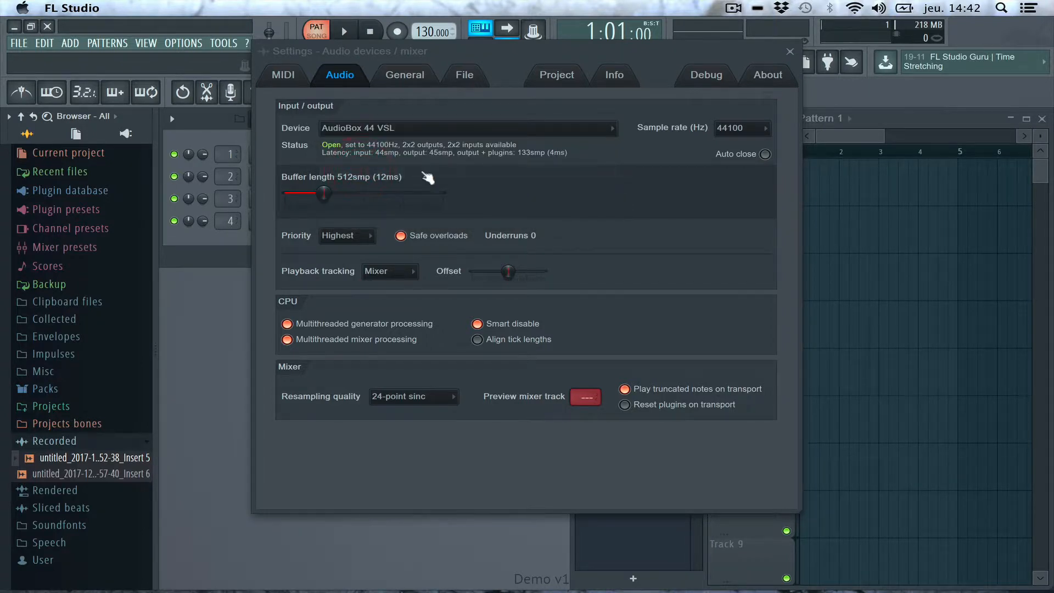
{"action": "left_click", "coordinate": [790, 51]}
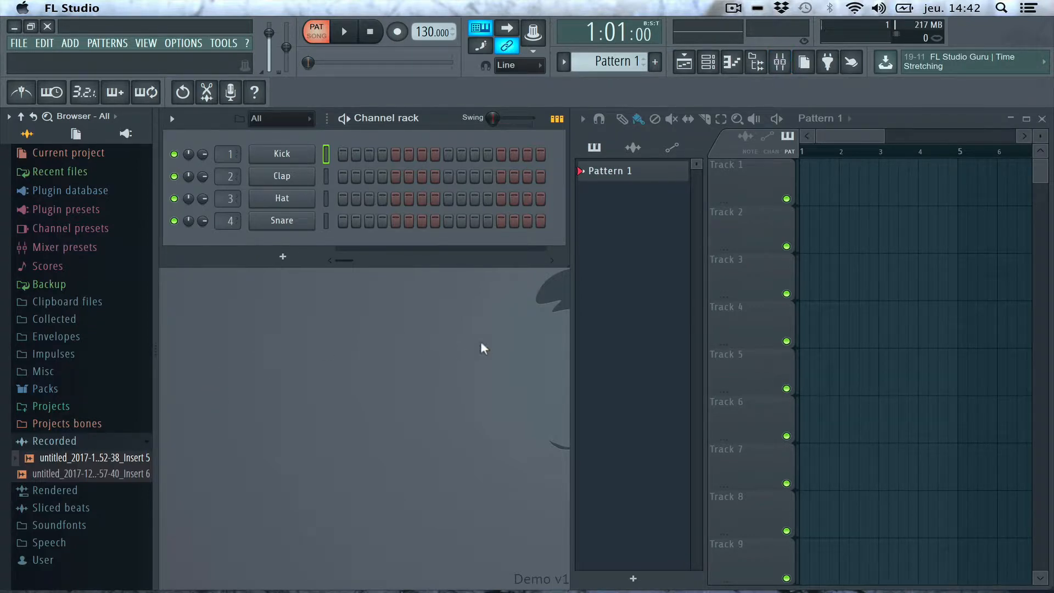
Show the mixer and assign the mono input Mic/Inst 1 as the audio source of Insert 5.
{"action": "left_click", "coordinate": [779, 62]}
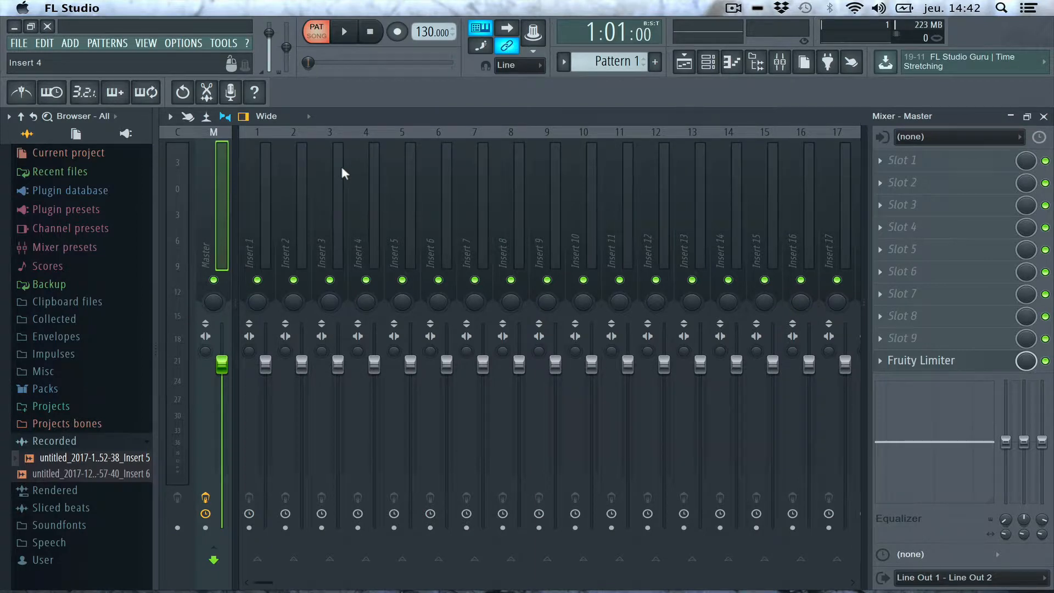
{"action": "left_click", "coordinate": [406, 145]}
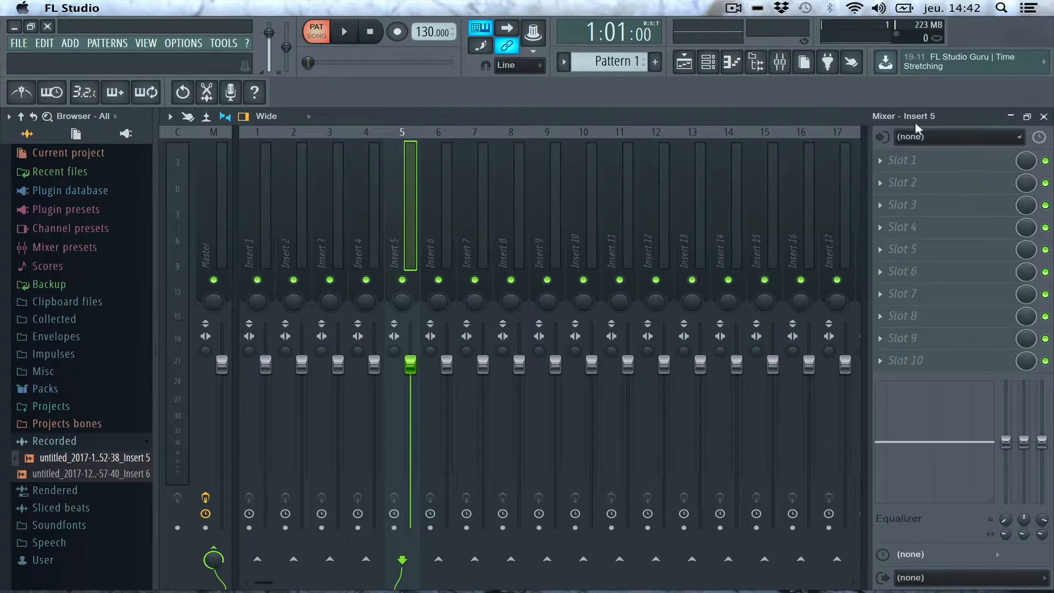
{"action": "left_click", "coordinate": [924, 138]}
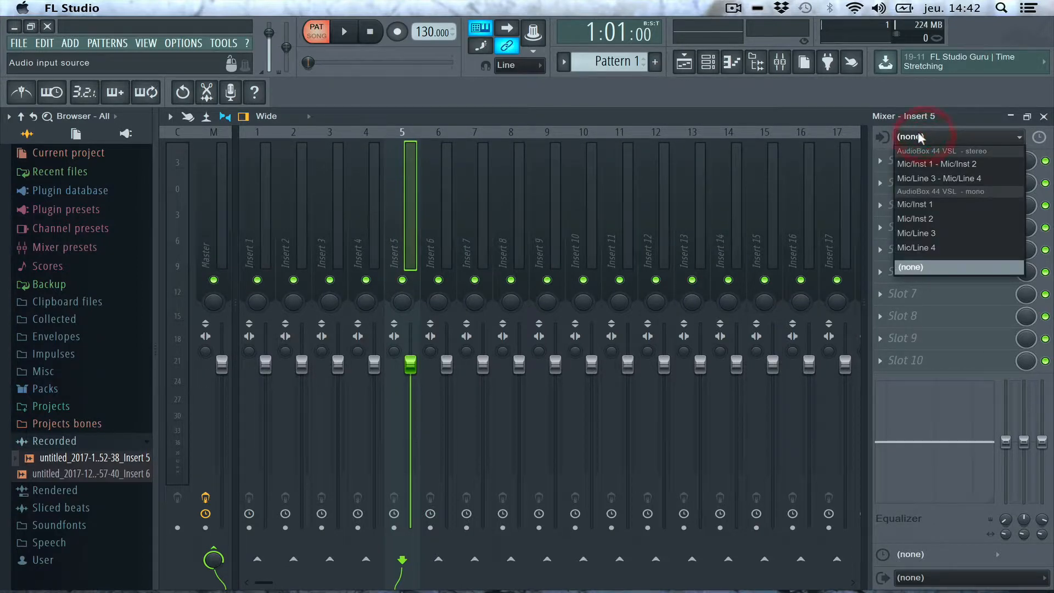
{"action": "left_click", "coordinate": [932, 205]}
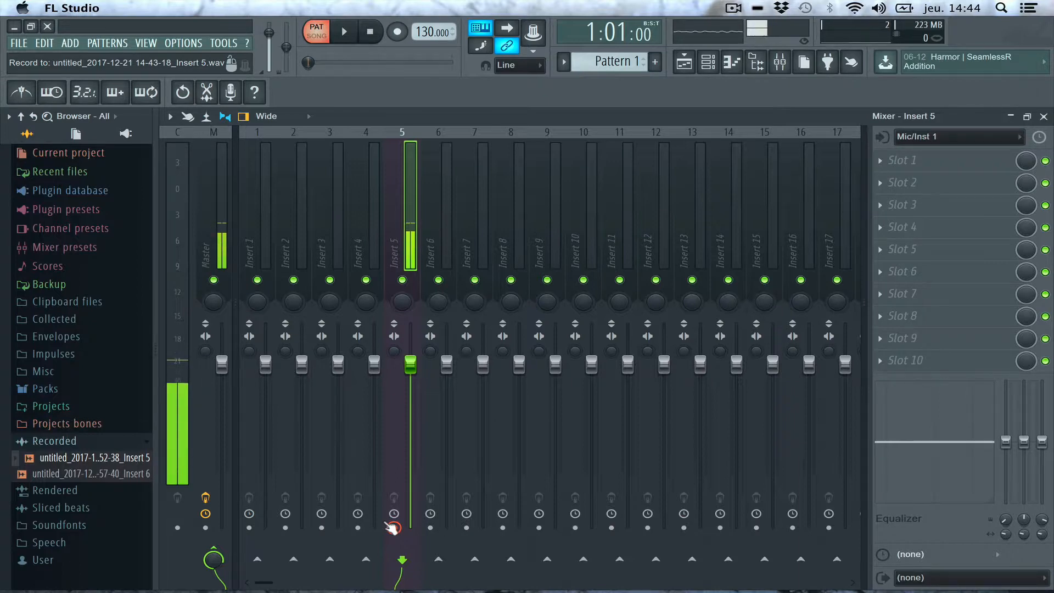
Enable recording, record a voice take through the armed Insert 5, and stop the transport.
{"action": "left_click", "coordinate": [397, 34]}
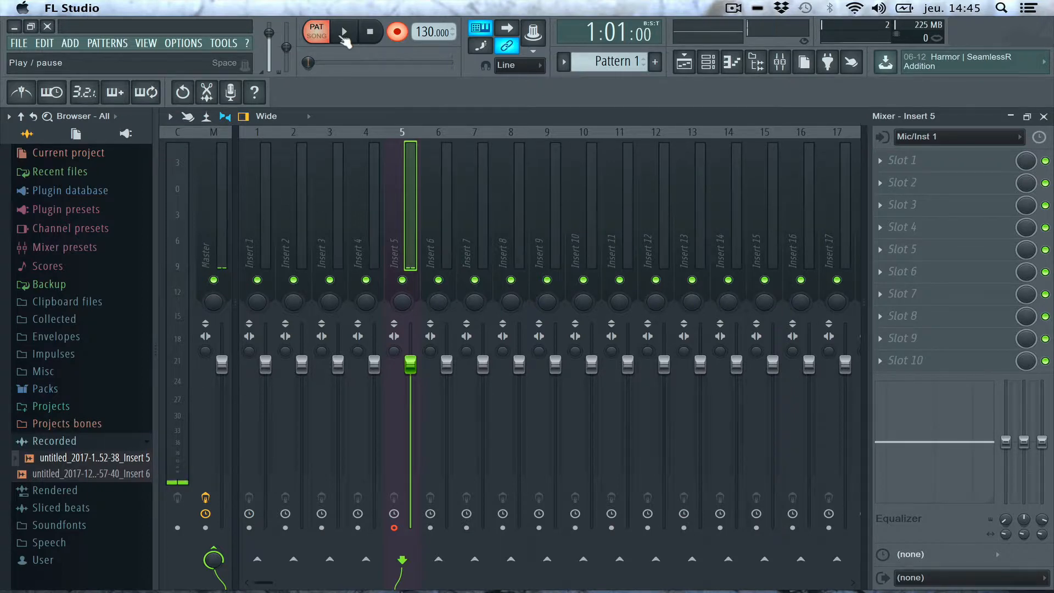
{"action": "left_click", "coordinate": [345, 39]}
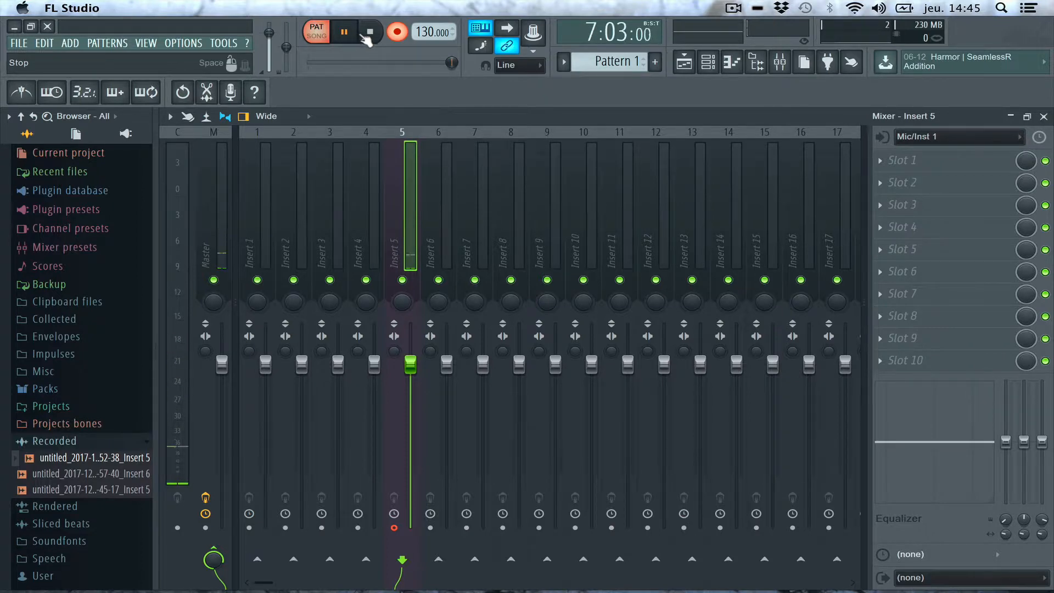
{"action": "left_click", "coordinate": [365, 35]}
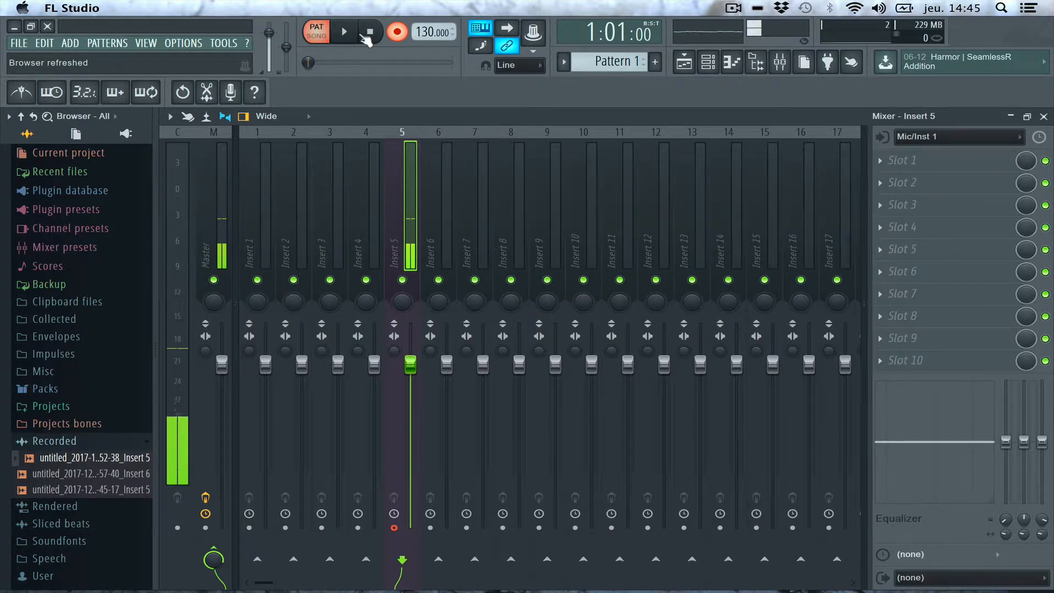
Close the mixer and route the recorded take's channel in the channel rack to mixer track 5.
{"action": "left_click", "coordinate": [1042, 117]}
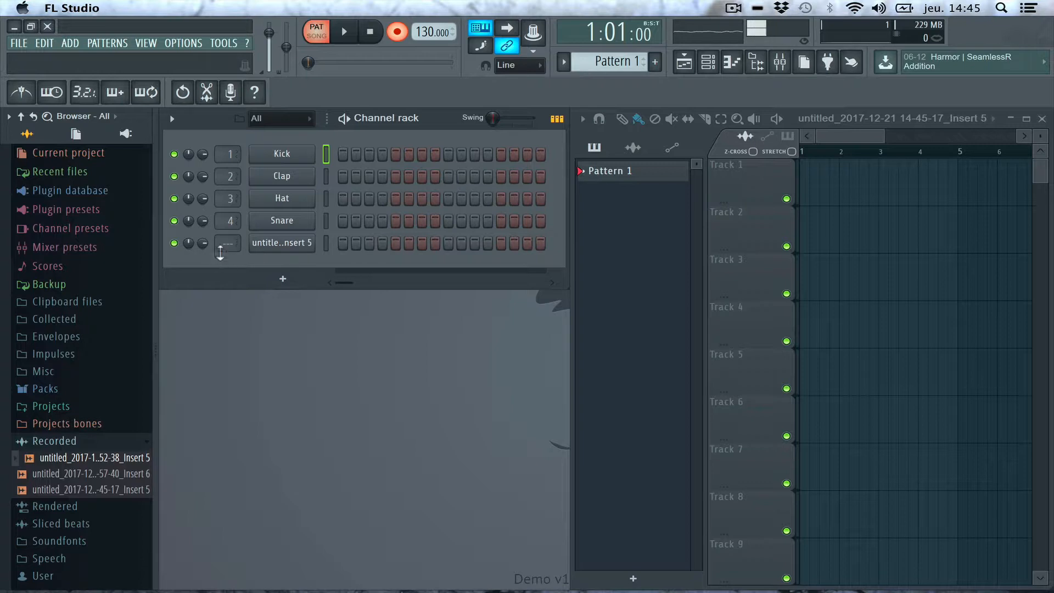
{"action": "left_click_drag", "start_coordinate": [227, 244], "coordinate": [227, 235]}
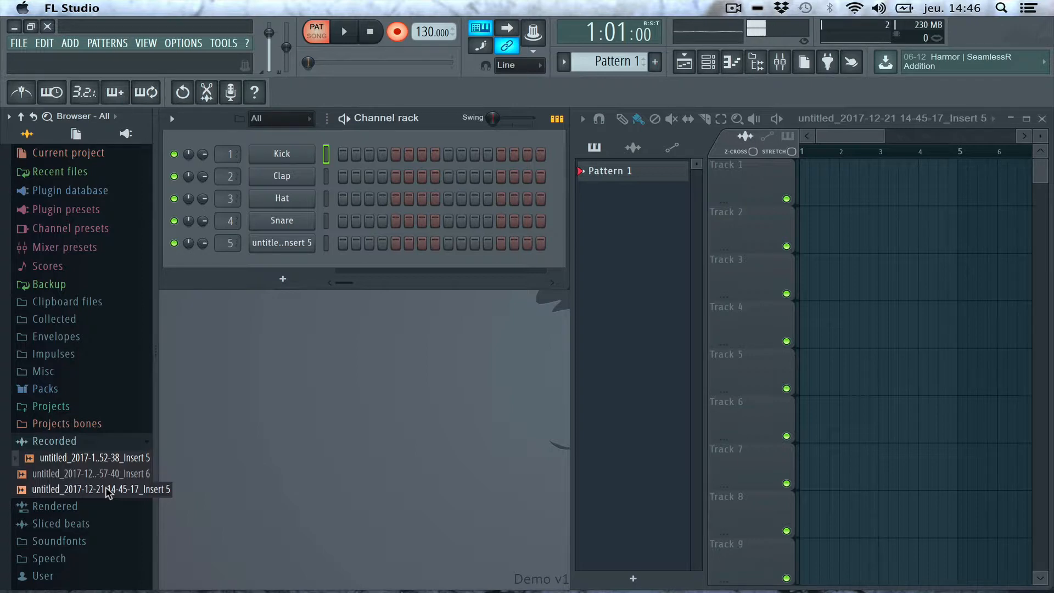
Preview the 14-45-17 Insert 5 recording and place it on playlist Track 1 starting at bar 1.
{"action": "left_click_drag", "start_coordinate": [108, 491], "coordinate": [100, 493]}
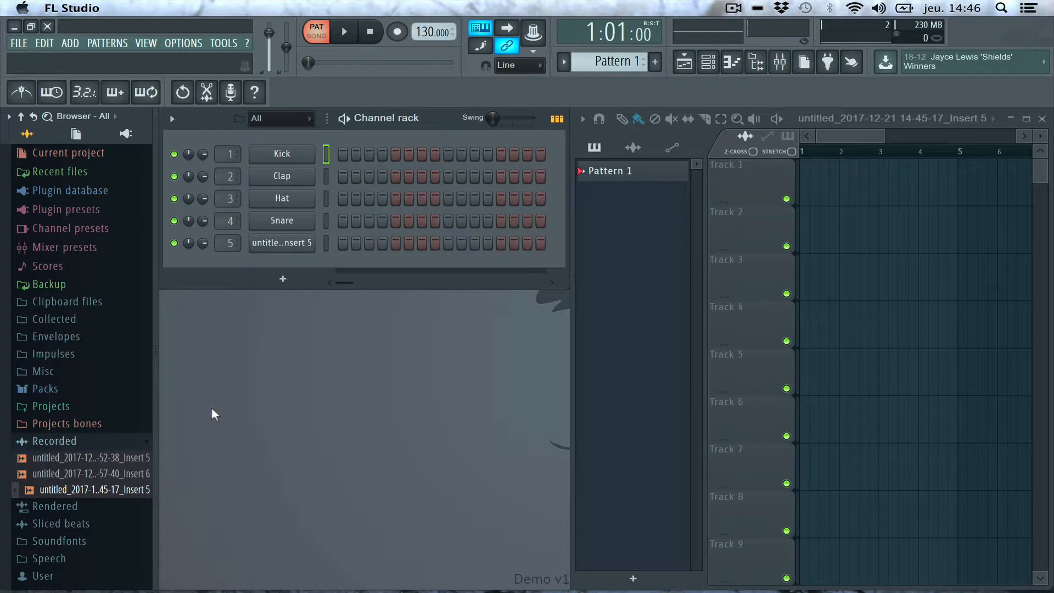
{"action": "left_click", "coordinate": [369, 44]}
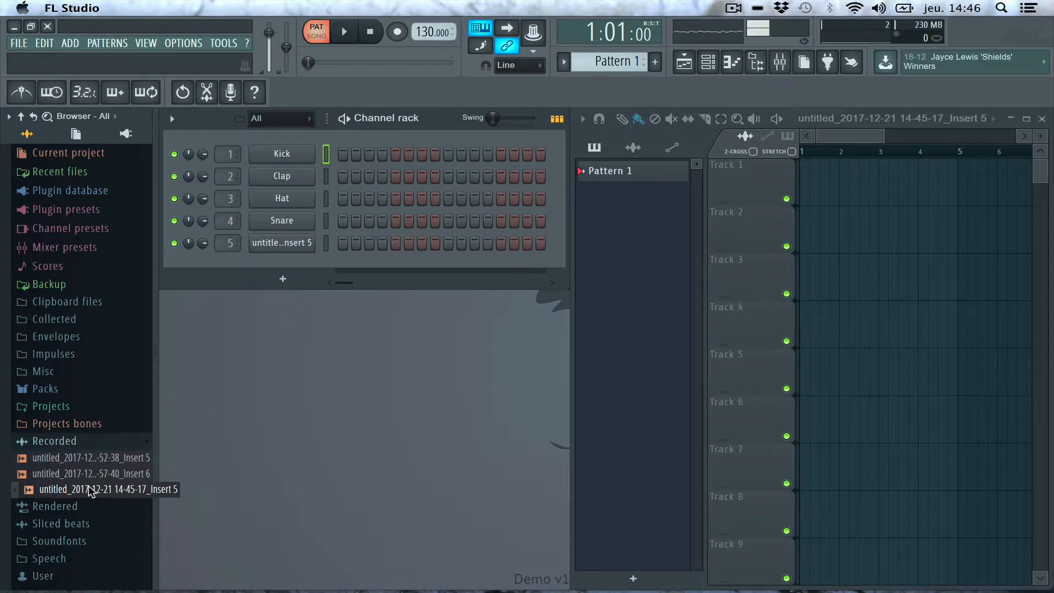
{"action": "left_click_drag", "start_coordinate": [90, 492], "coordinate": [841, 177]}
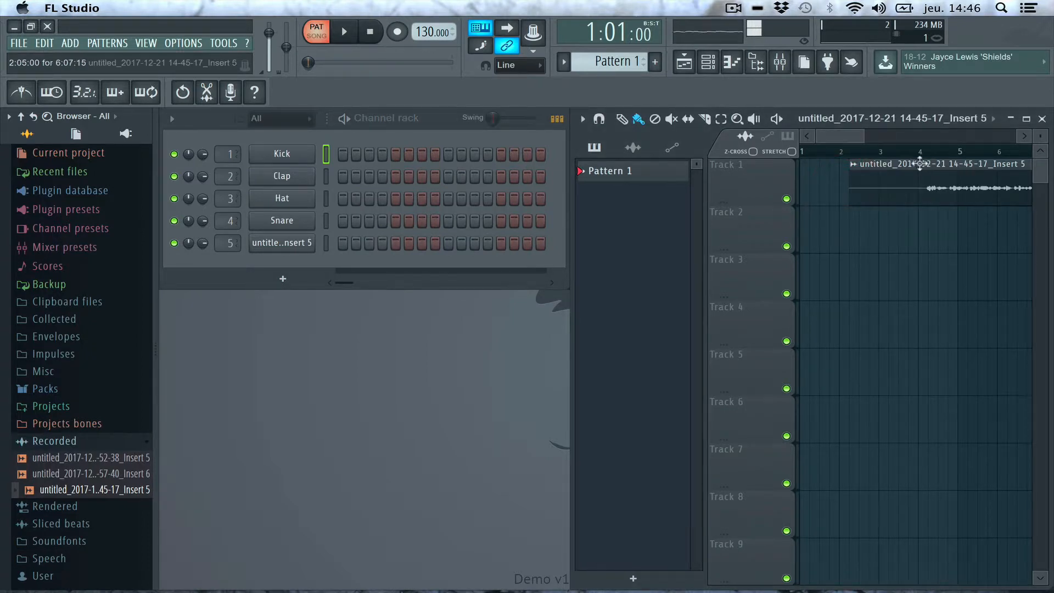
{"action": "left_click_drag", "start_coordinate": [912, 167], "coordinate": [863, 166]}
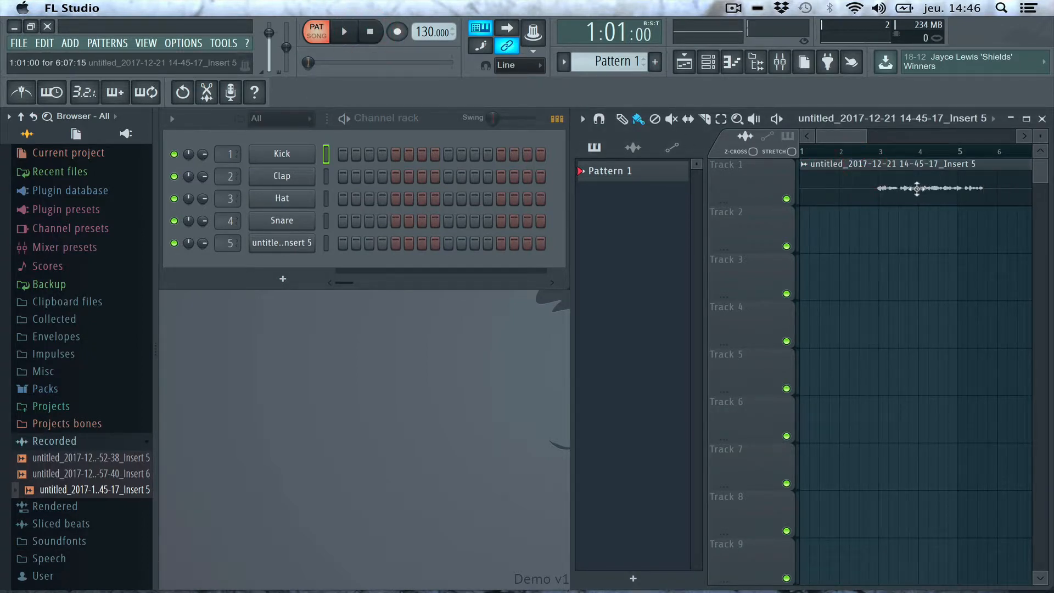
Rename playlist Track 1 as VOIX and give it the lips icon.
{"action": "right_click", "coordinate": [723, 166]}
{"action": "left_click", "coordinate": [735, 167]}
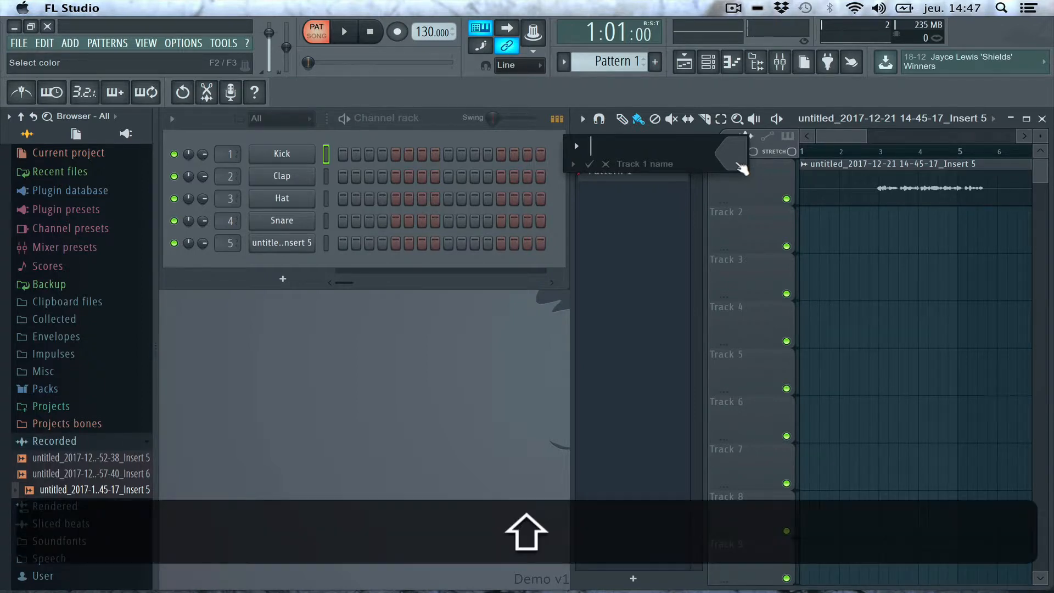
{"action": "type", "text": "VOIX"}
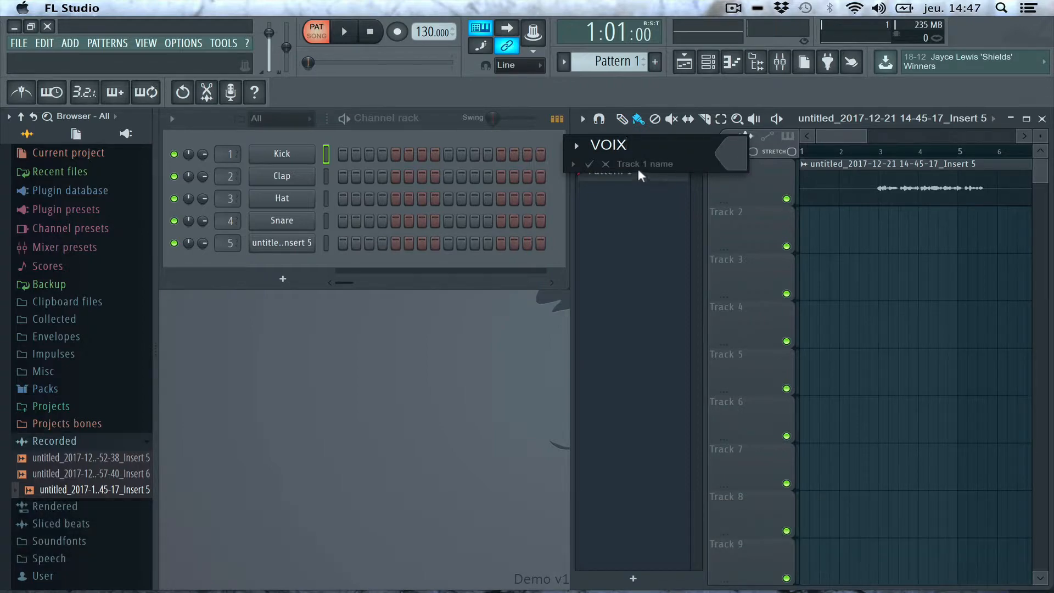
{"action": "left_click", "coordinate": [571, 144]}
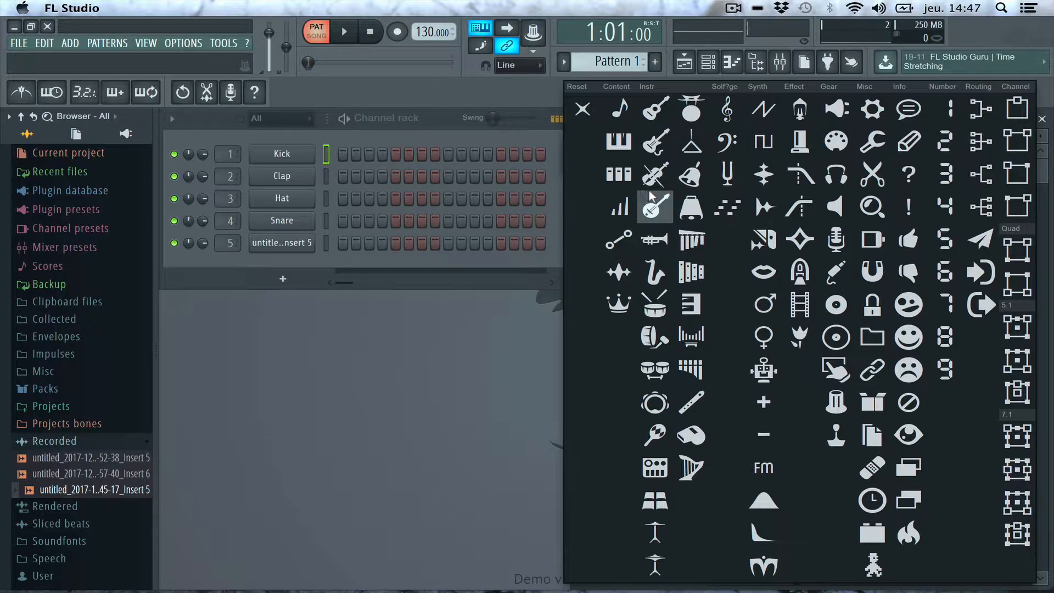
{"action": "left_click", "coordinate": [756, 270]}
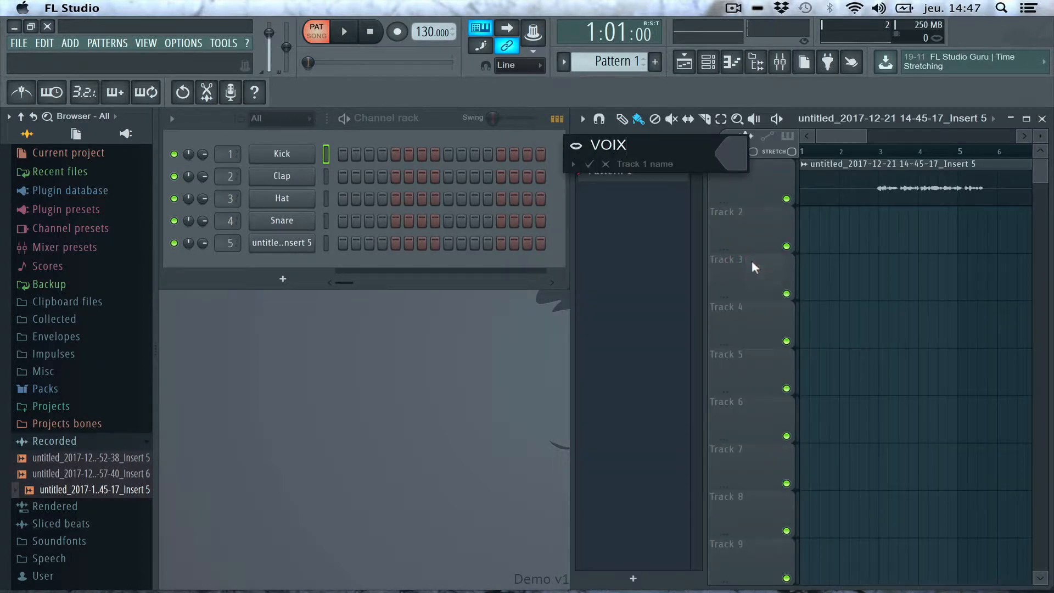
{"action": "key", "text": "Return"}
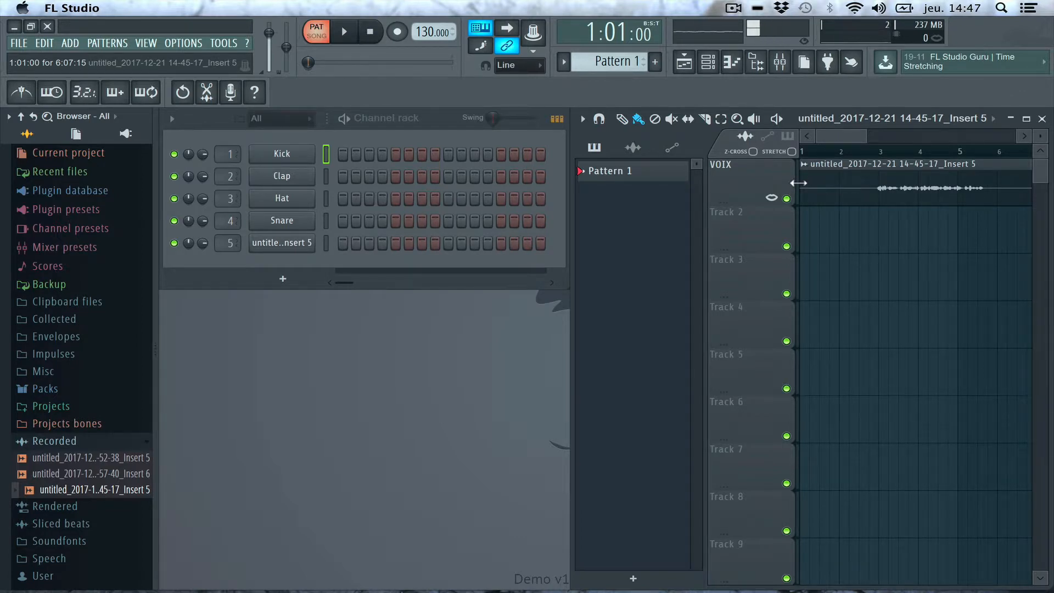
Trim the silence from both ends of the VOIX clip so that it spans bar 2 to bar 5.
{"action": "left_click_drag", "start_coordinate": [797, 182], "coordinate": [875, 183]}
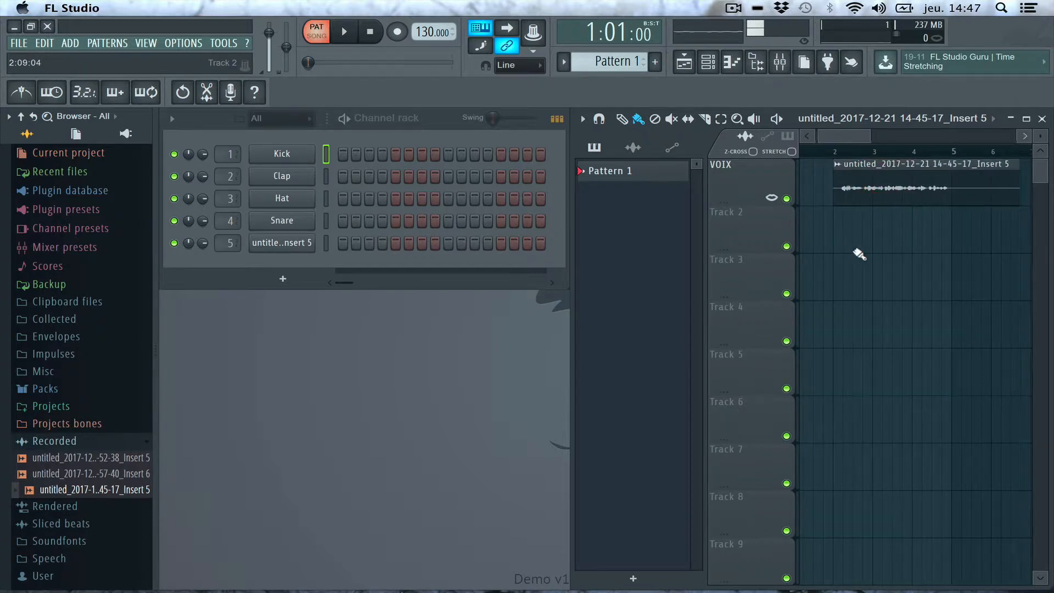
{"action": "left_click_drag", "start_coordinate": [1016, 184], "coordinate": [950, 193]}
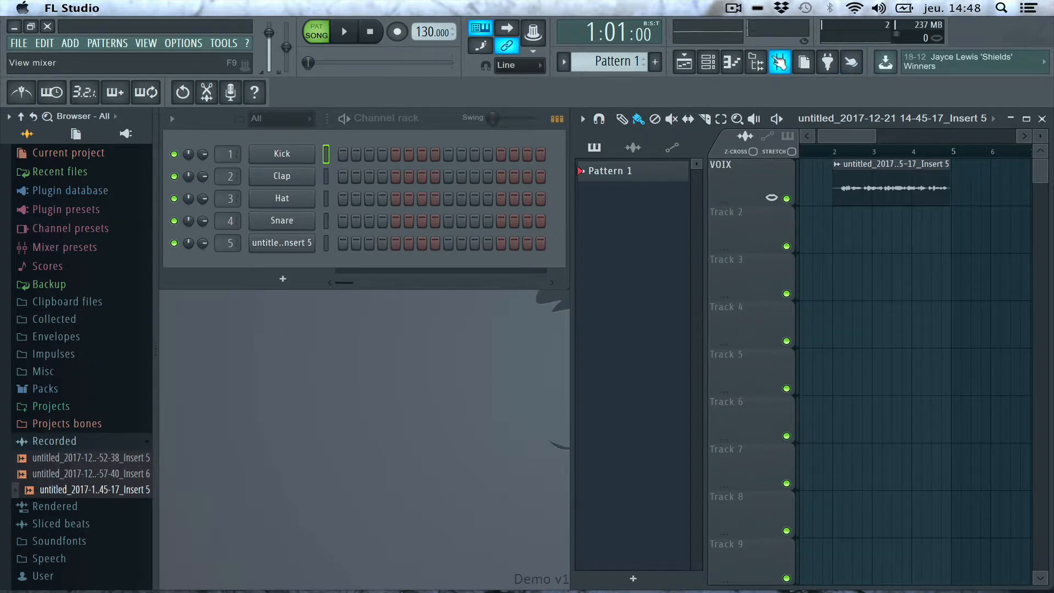
Load Fruity Reeverb from the full plugin list into effect slot 1 of mixer Insert 5.
{"action": "left_click", "coordinate": [779, 62]}
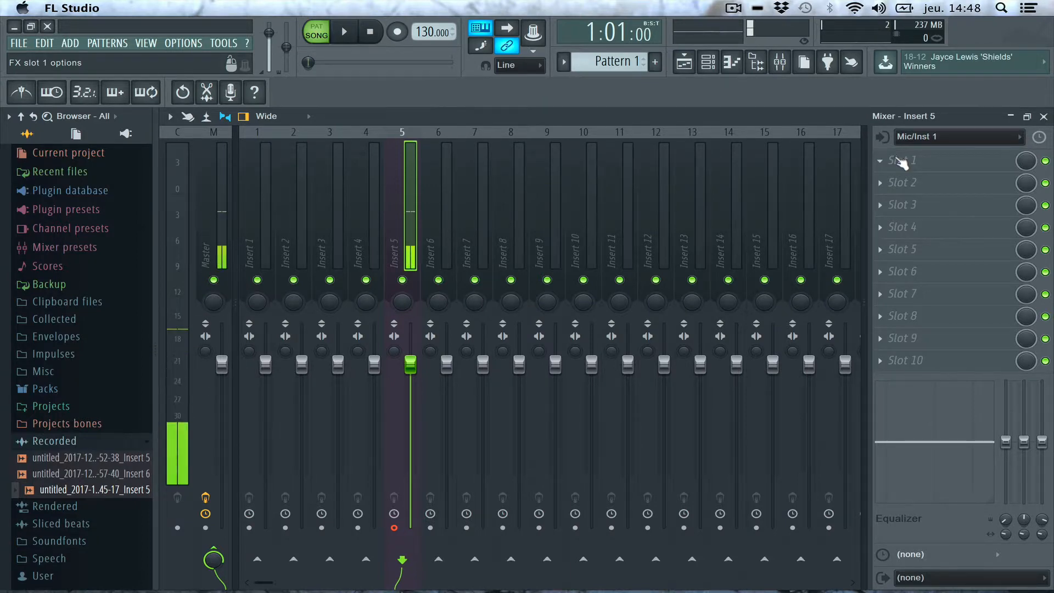
{"action": "left_click", "coordinate": [900, 161]}
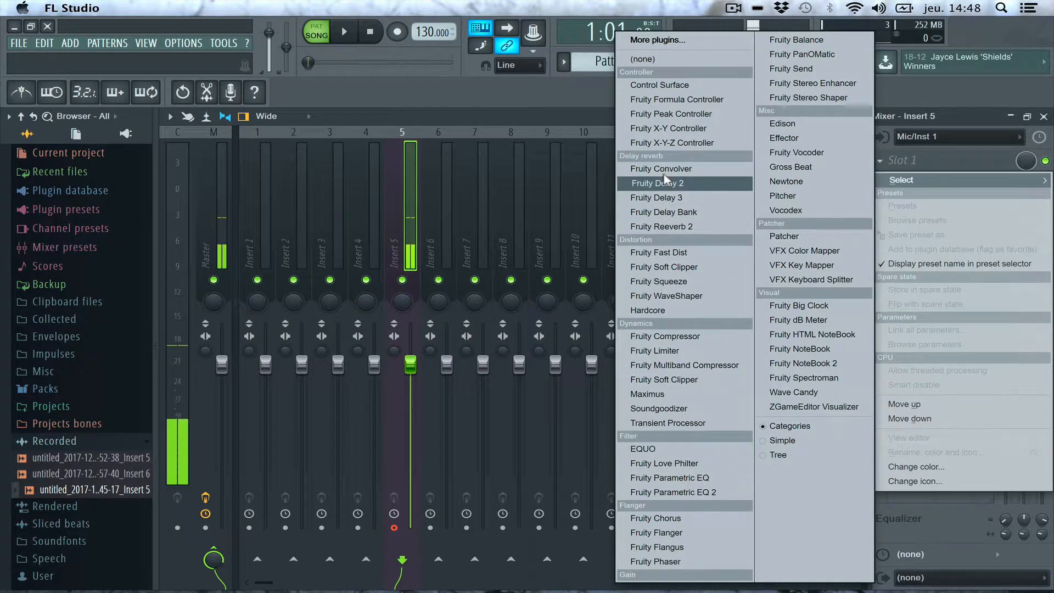
{"action": "left_click", "coordinate": [650, 41]}
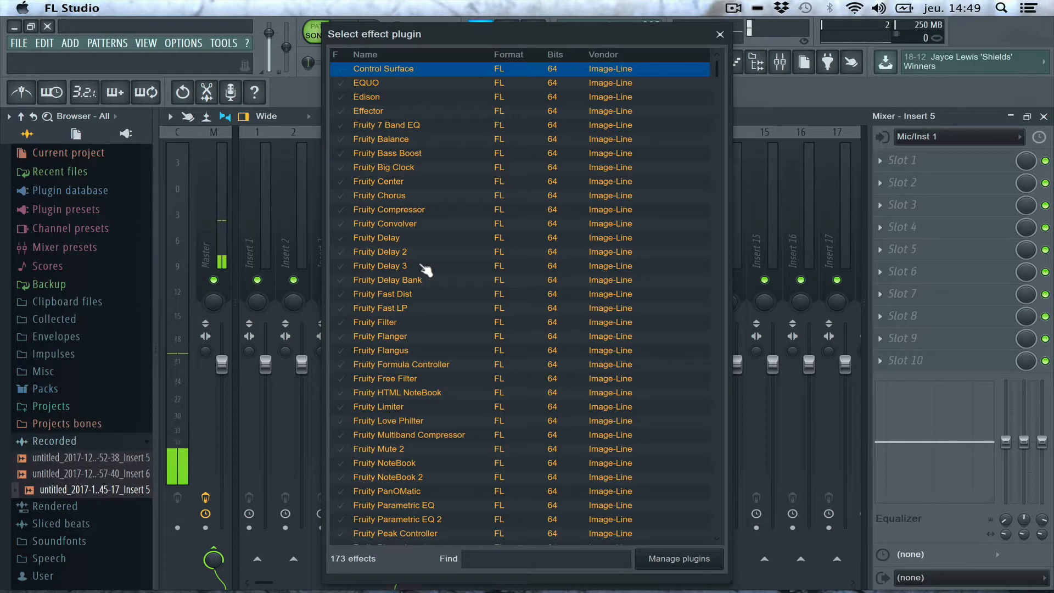
{"action": "scroll", "coordinate": [439, 209], "scroll_direction": "down", "scroll_amount": 1}
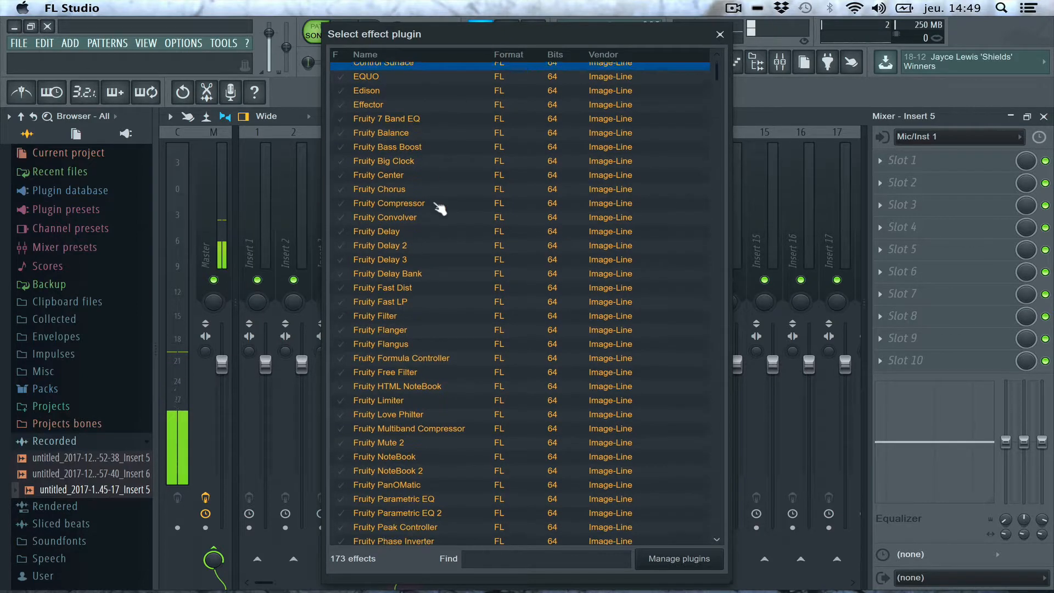
{"action": "scroll", "coordinate": [440, 209], "scroll_direction": "down", "scroll_amount": 5}
{"action": "scroll", "coordinate": [440, 209], "scroll_direction": "up", "scroll_amount": 6}
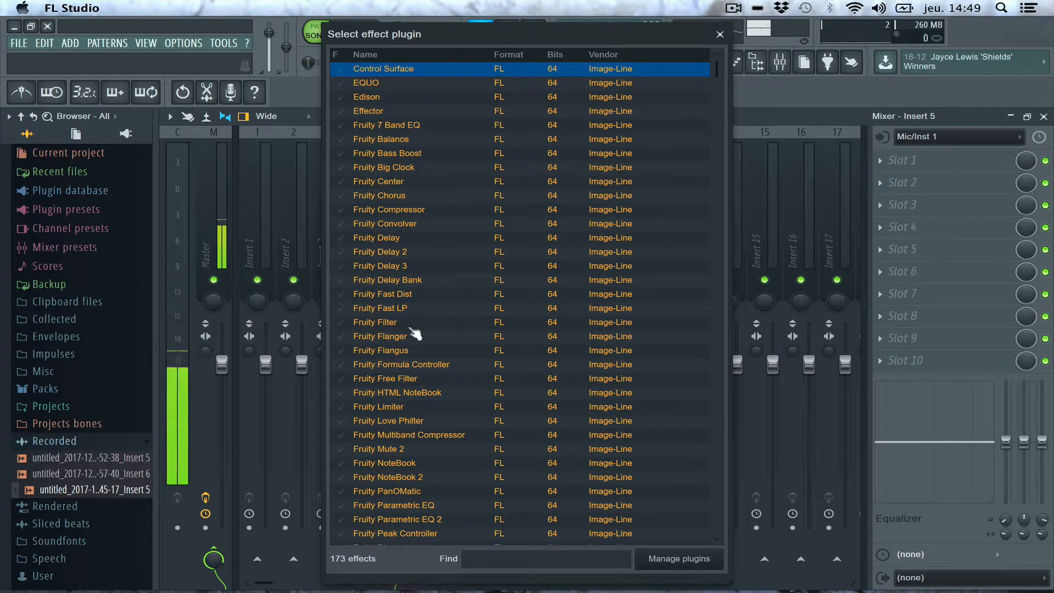
{"action": "scroll", "coordinate": [403, 123], "scroll_direction": "down", "scroll_amount": 1}
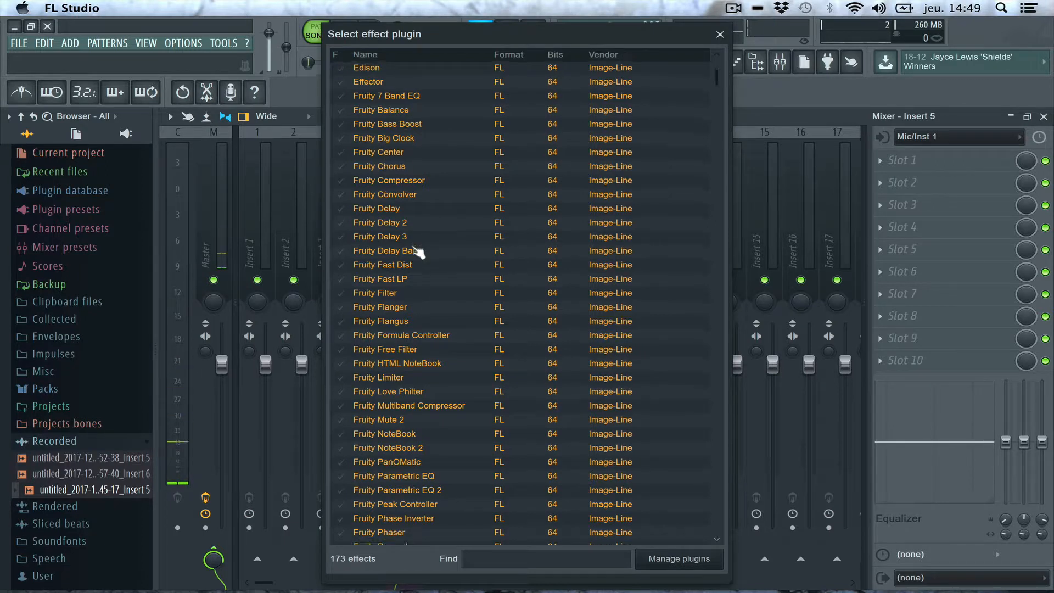
{"action": "scroll", "coordinate": [426, 255], "scroll_direction": "down", "scroll_amount": 4}
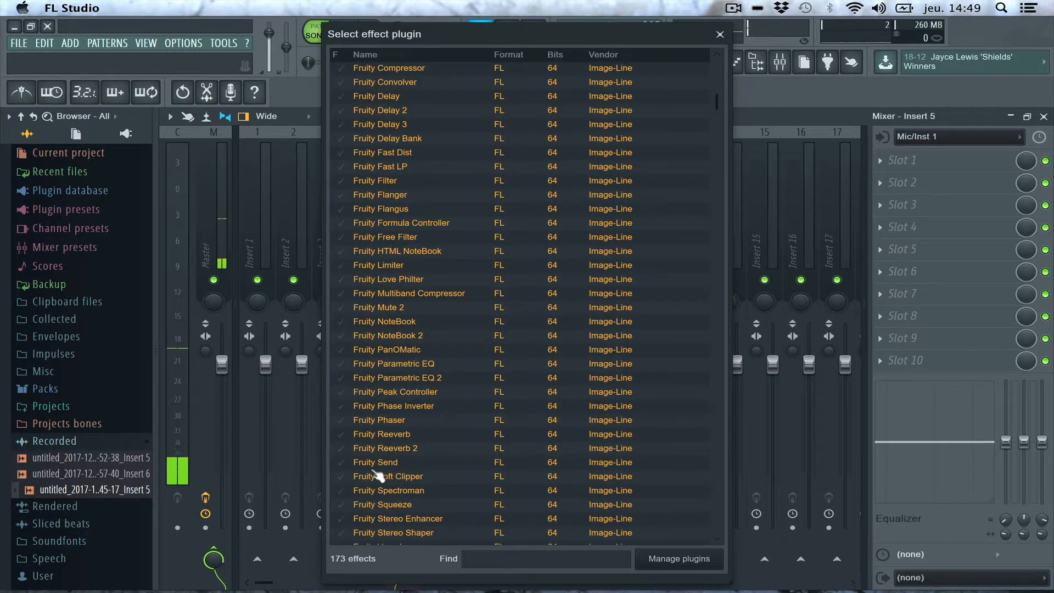
{"action": "double_click", "coordinate": [388, 438]}
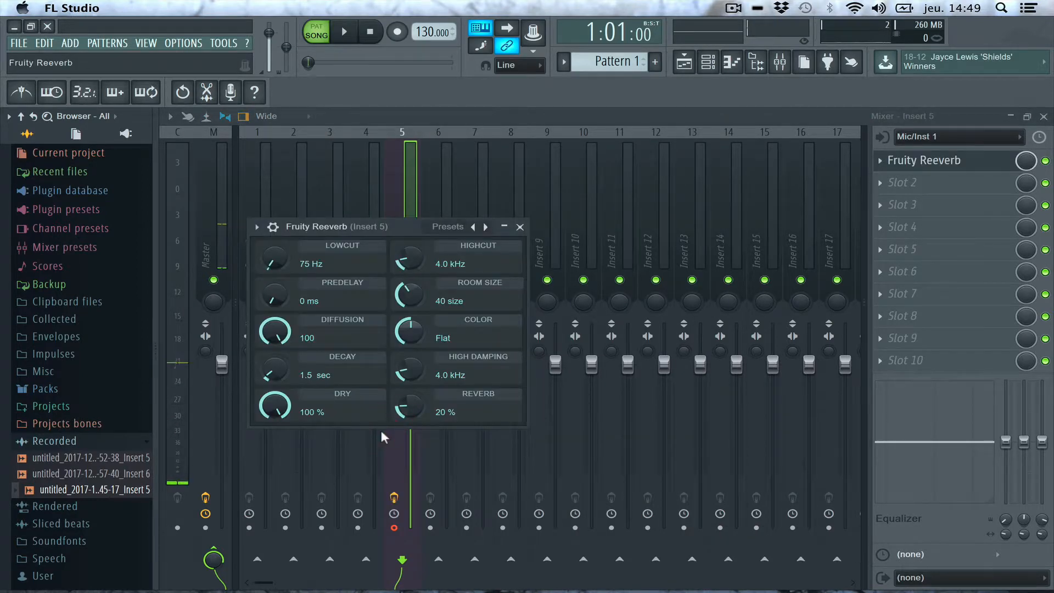
{"action": "left_click_drag", "start_coordinate": [324, 226], "coordinate": [499, 254]}
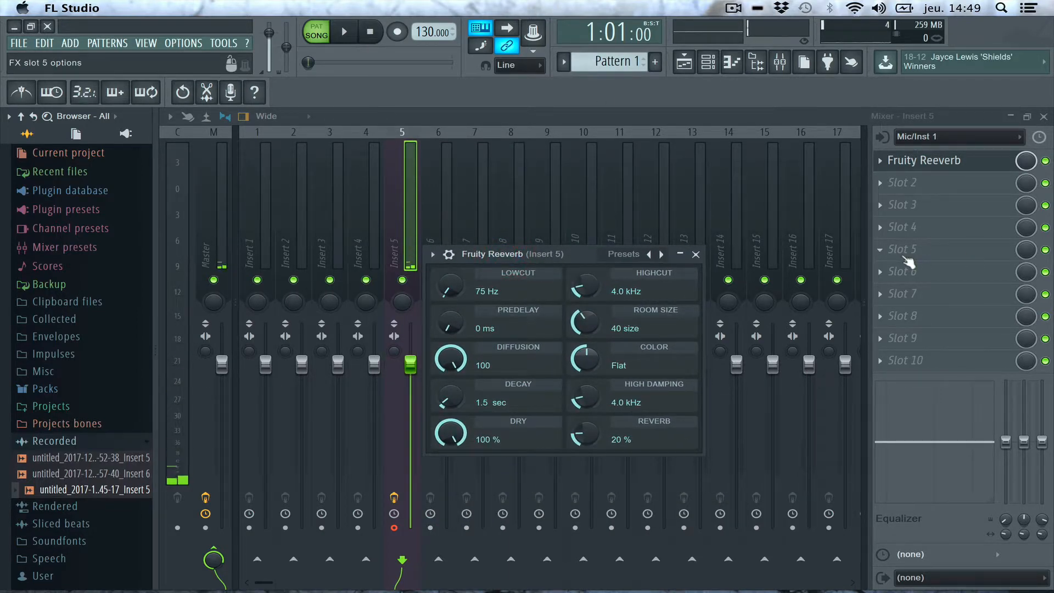
Disarm disk recording on Insert 5 and reduce the Fruity Reeverb slot's mix level while playing the song.
{"action": "left_click", "coordinate": [393, 528]}
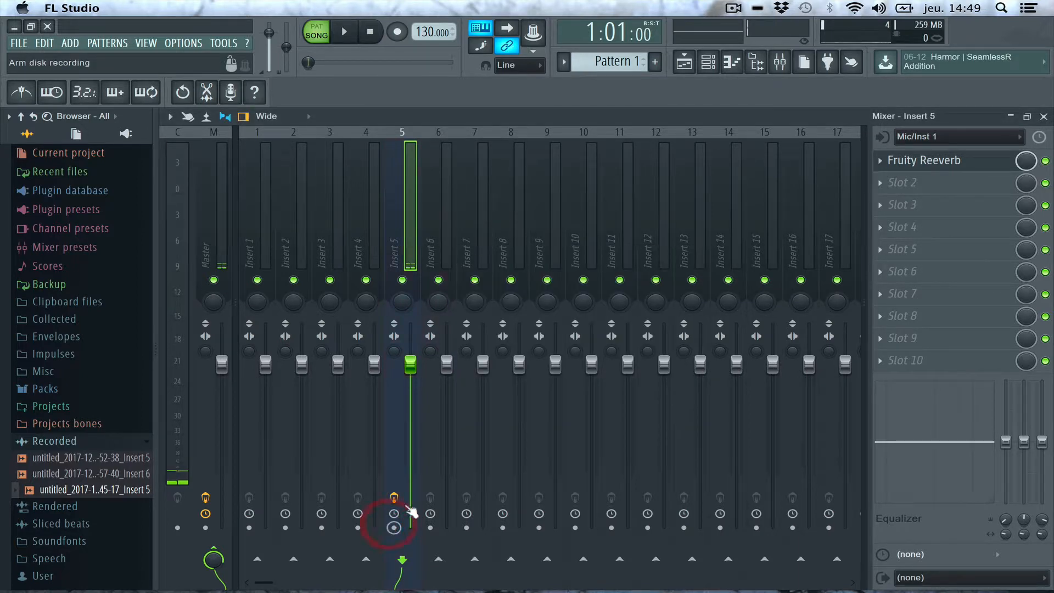
{"action": "key", "text": "space"}
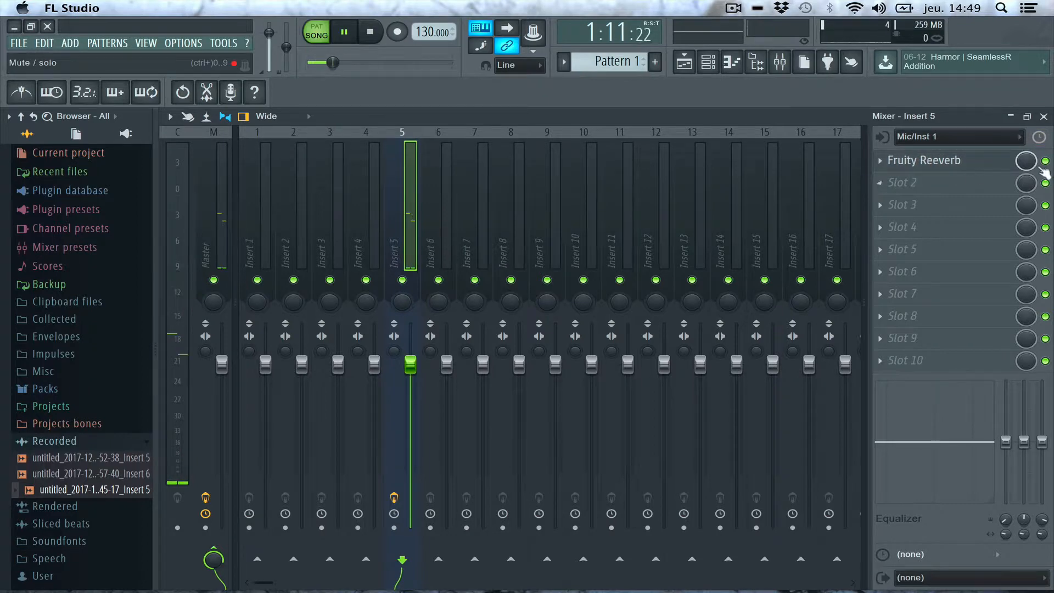
{"action": "left_click_drag", "start_coordinate": [1023, 161], "coordinate": [1024, 192]}
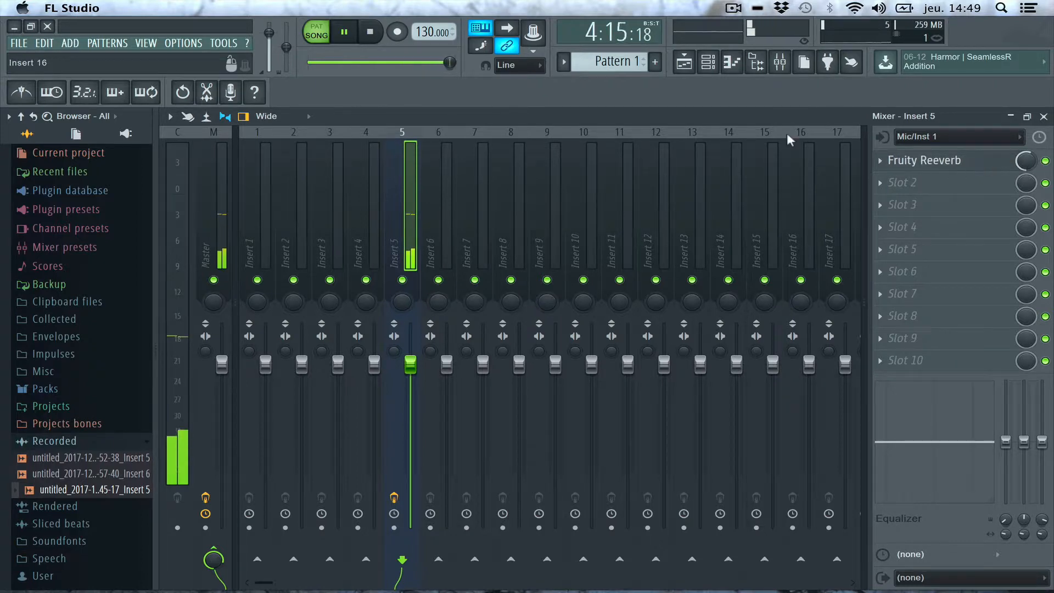
{"action": "key", "text": "space"}
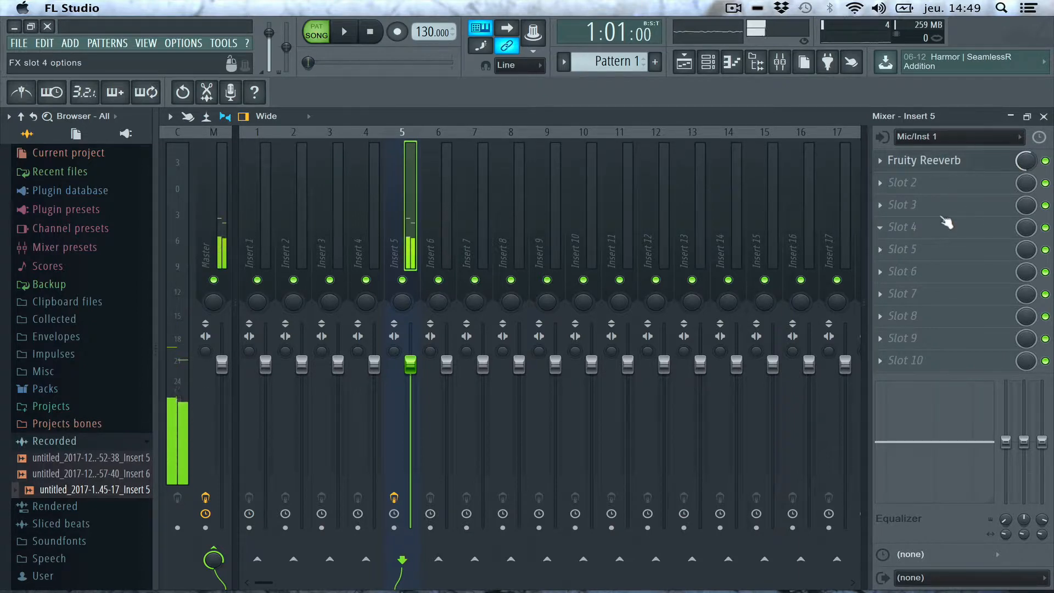
Audition Fruity Reeverb on Insert 5 during playback with its Dry level at 0 %, and restore Dry to 100 %.
{"action": "left_click", "coordinate": [940, 160]}
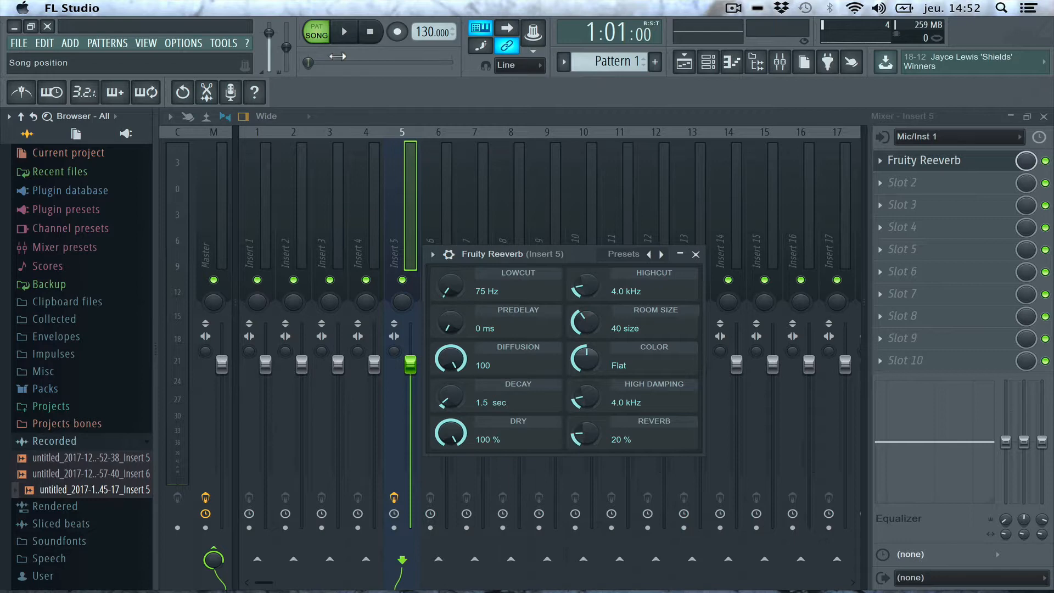
{"action": "key", "text": "space"}
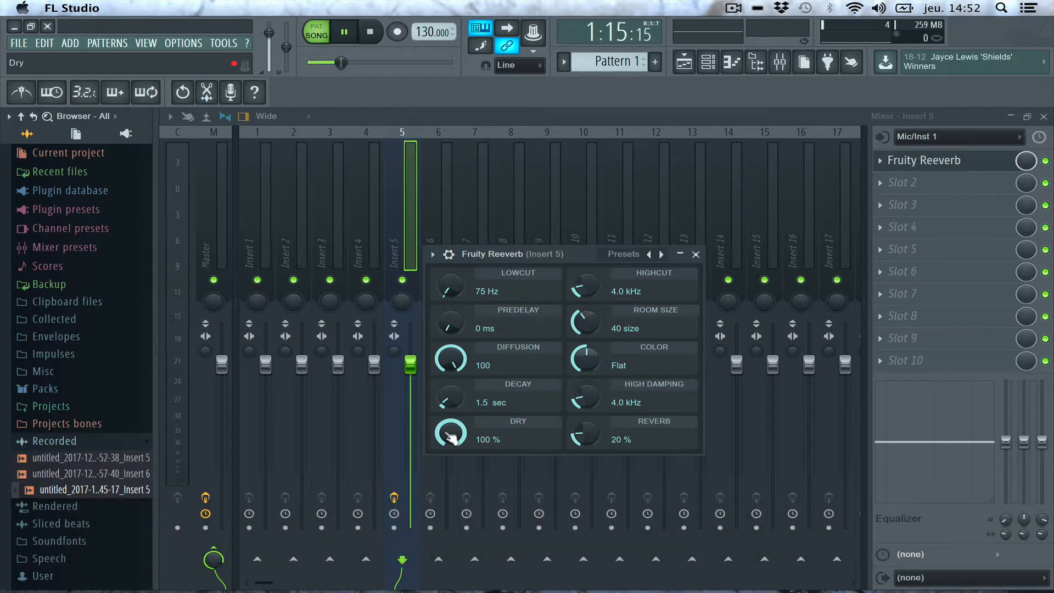
{"action": "left_click_drag", "start_coordinate": [451, 437], "coordinate": [451, 493]}
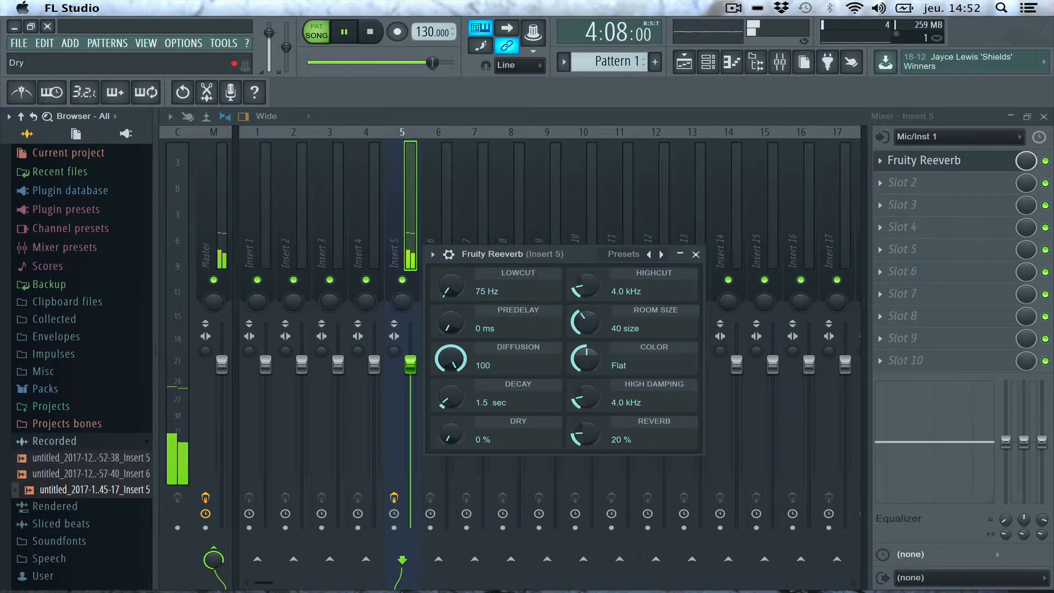
{"action": "left_click_drag", "start_coordinate": [452, 437], "coordinate": [452, 432]}
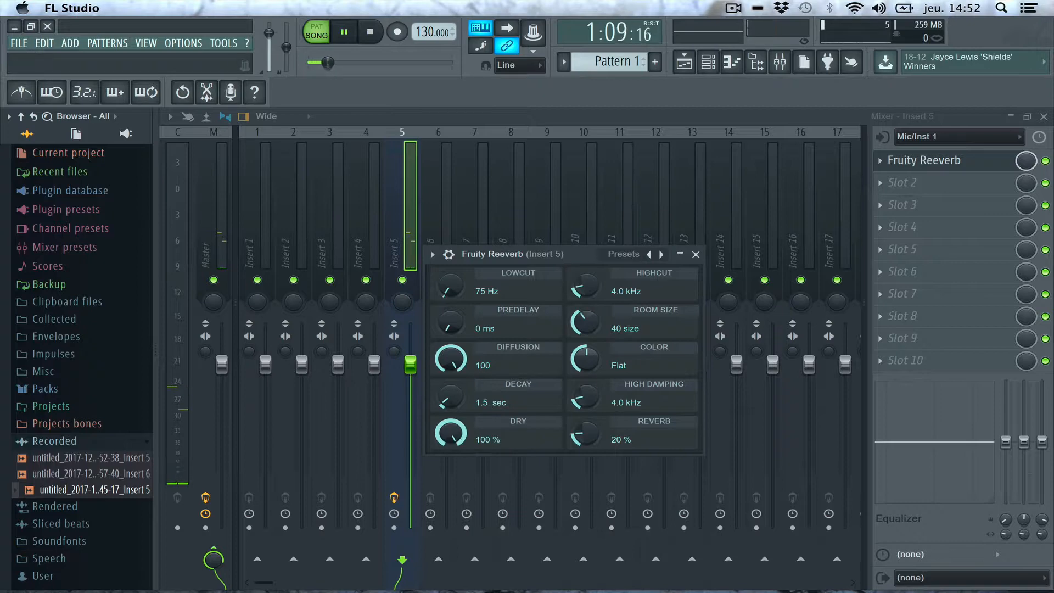
{"action": "key", "text": "space"}
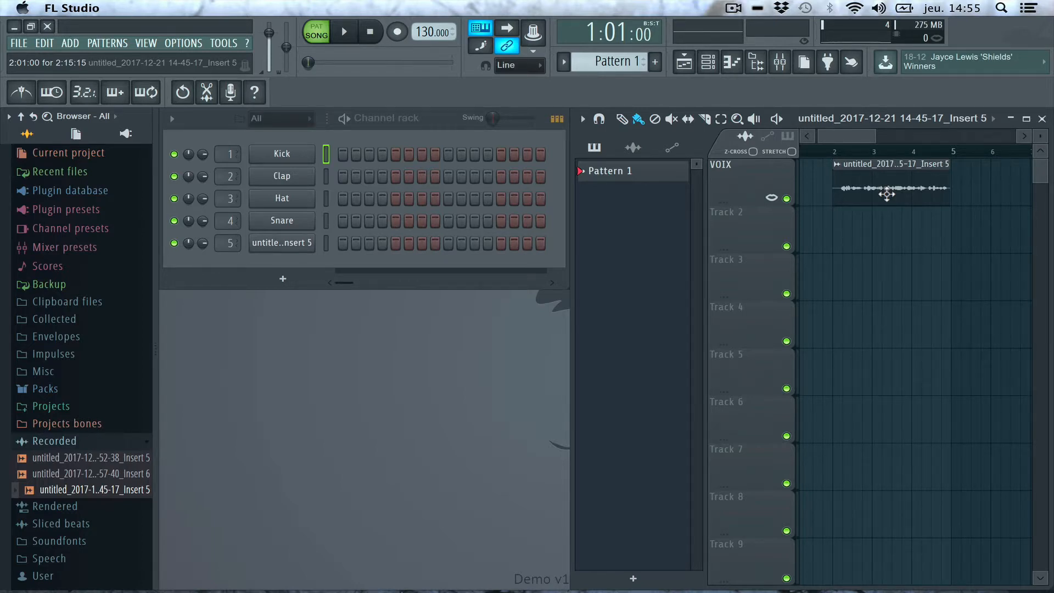
Move the VOIX clip to the start of bar 1 and mute its playlist track, its channel and mixer Insert 5.
{"action": "left_click_drag", "start_coordinate": [886, 193], "coordinate": [853, 193]}
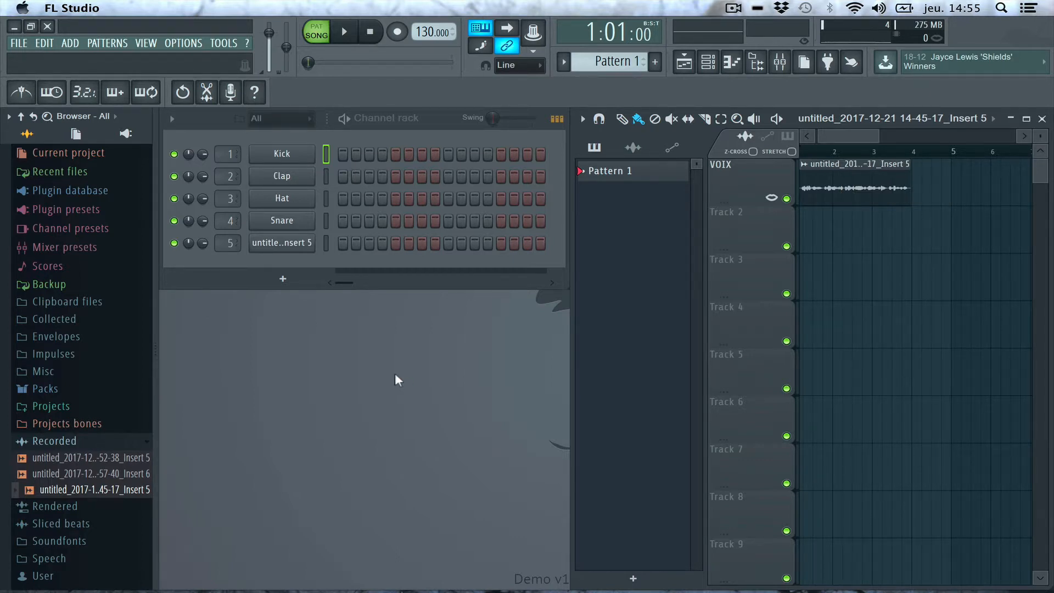
{"action": "left_click", "coordinate": [786, 198]}
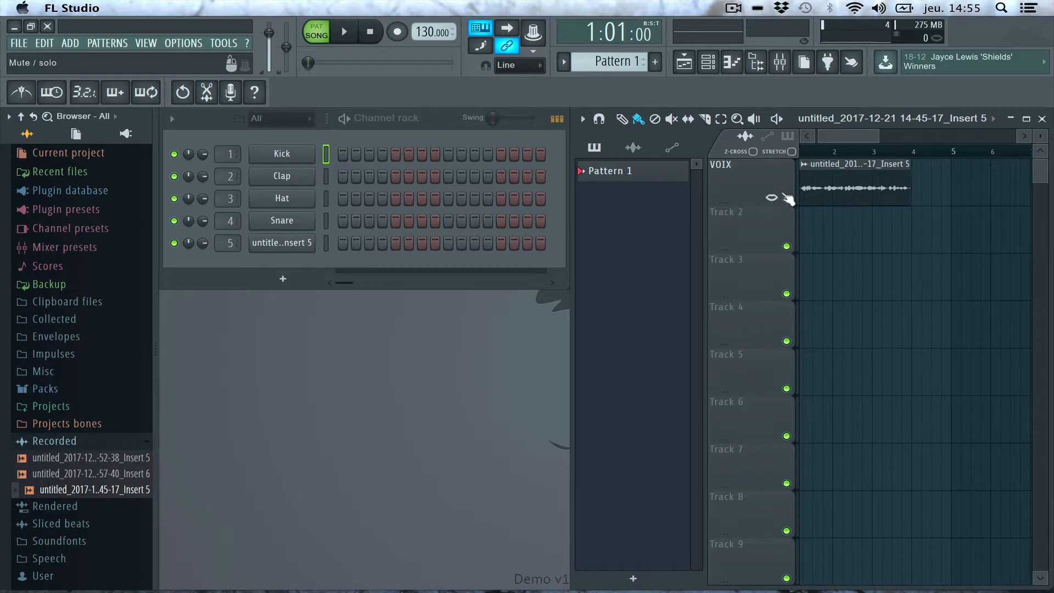
{"action": "left_click", "coordinate": [174, 243]}
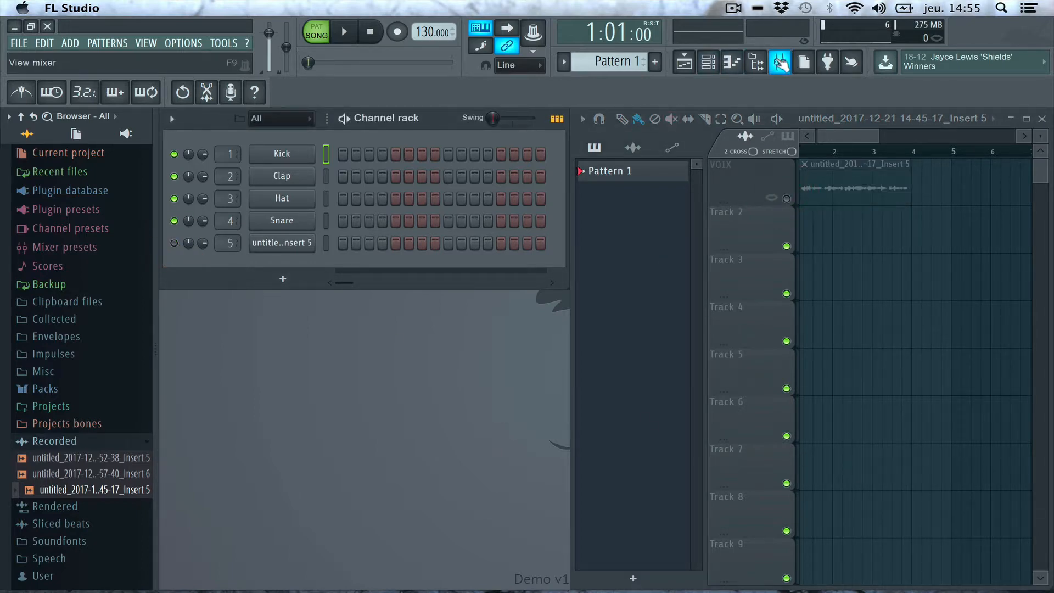
{"action": "left_click", "coordinate": [780, 63]}
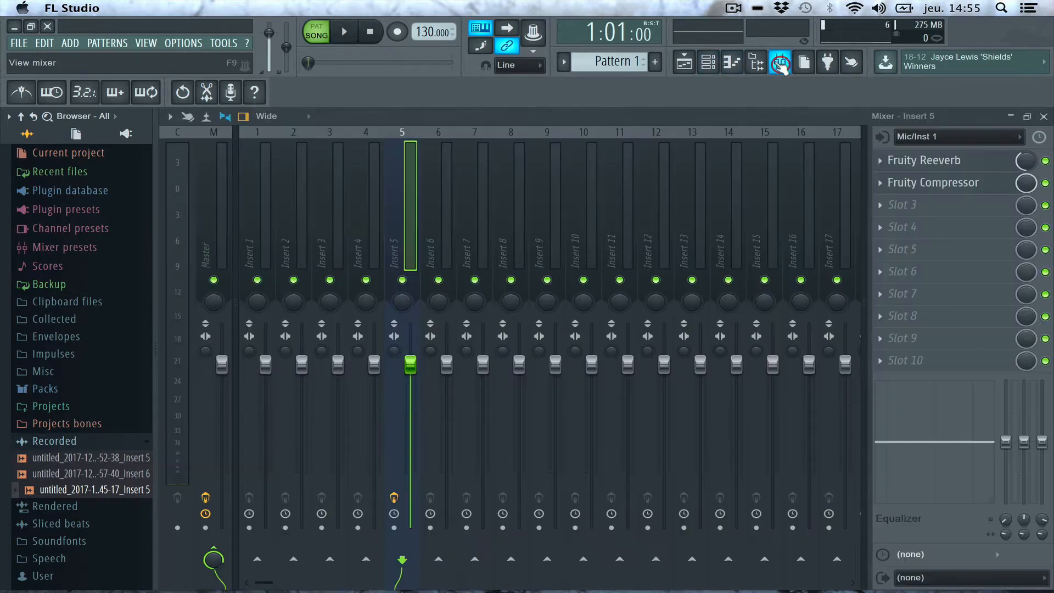
{"action": "left_click", "coordinate": [401, 280]}
Set the mono Mic/Inst 1 input as the audio source of mixer Insert 6, armed for disk recording.
{"action": "left_click", "coordinate": [440, 201]}
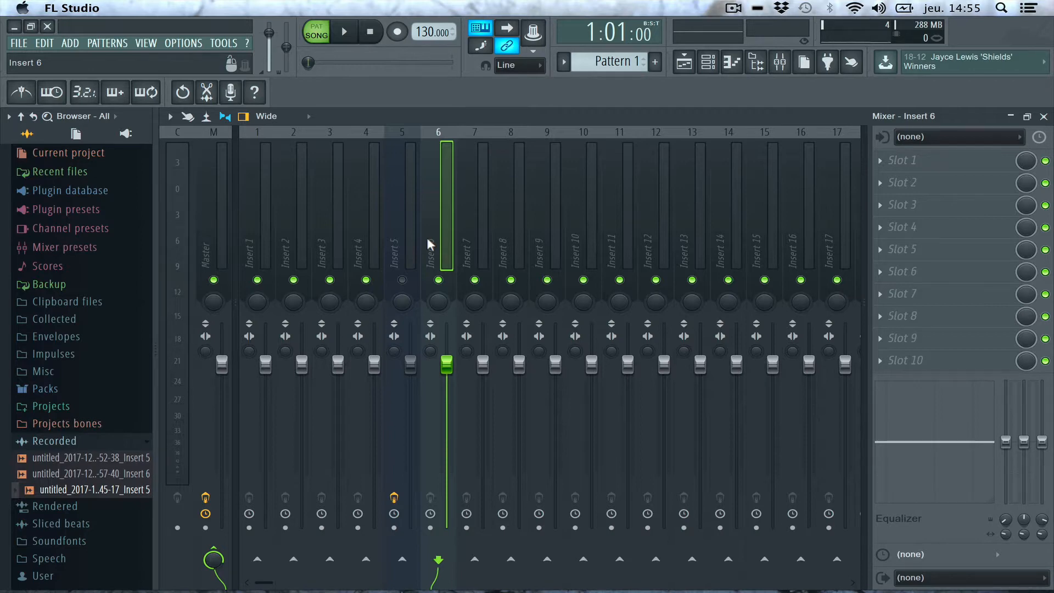
{"action": "left_click", "coordinate": [921, 137]}
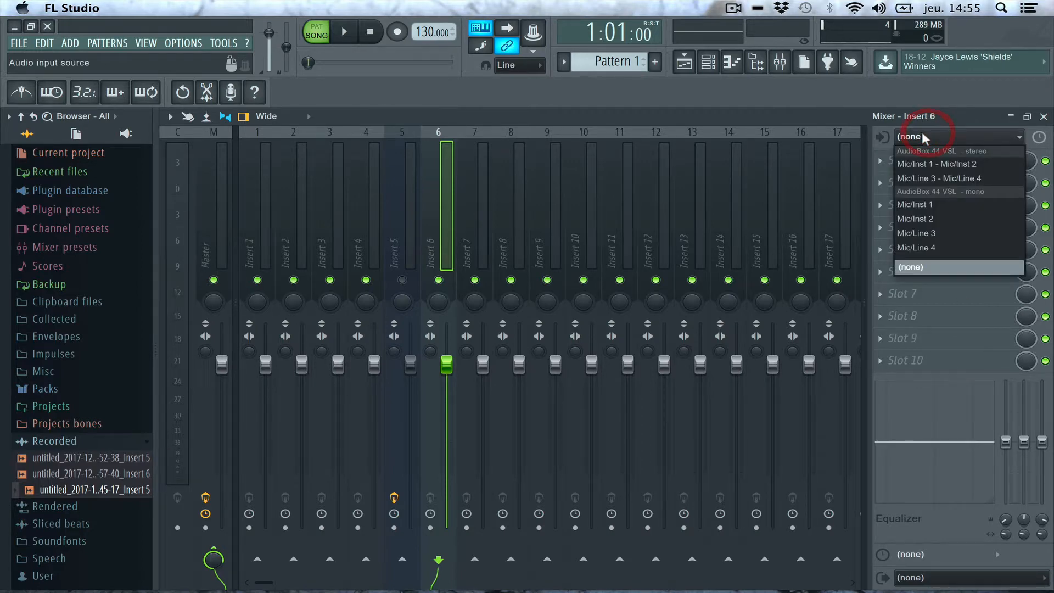
{"action": "left_click", "coordinate": [937, 204]}
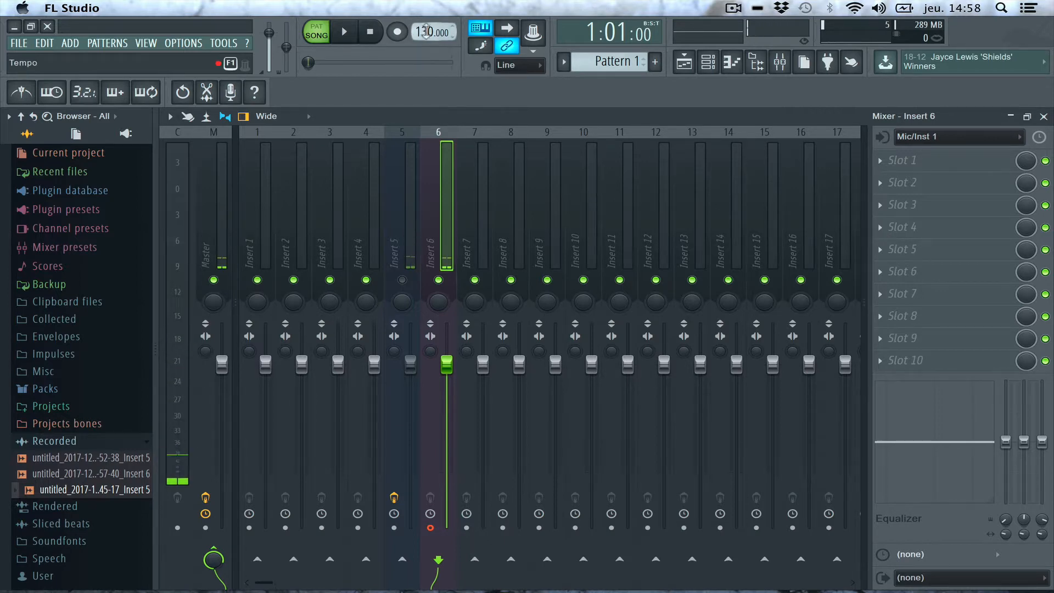
Set the tempo to 110 BPM and enable the metronome and the countdown before recording.
{"action": "left_click_drag", "start_coordinate": [427, 32], "coordinate": [427, 52]}
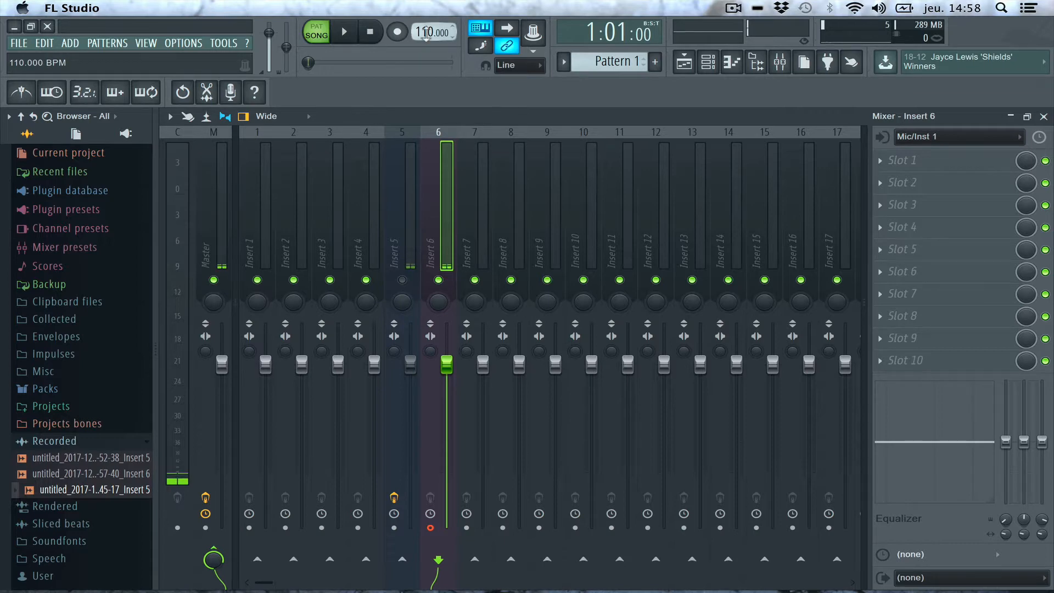
{"action": "left_click", "coordinate": [22, 96]}
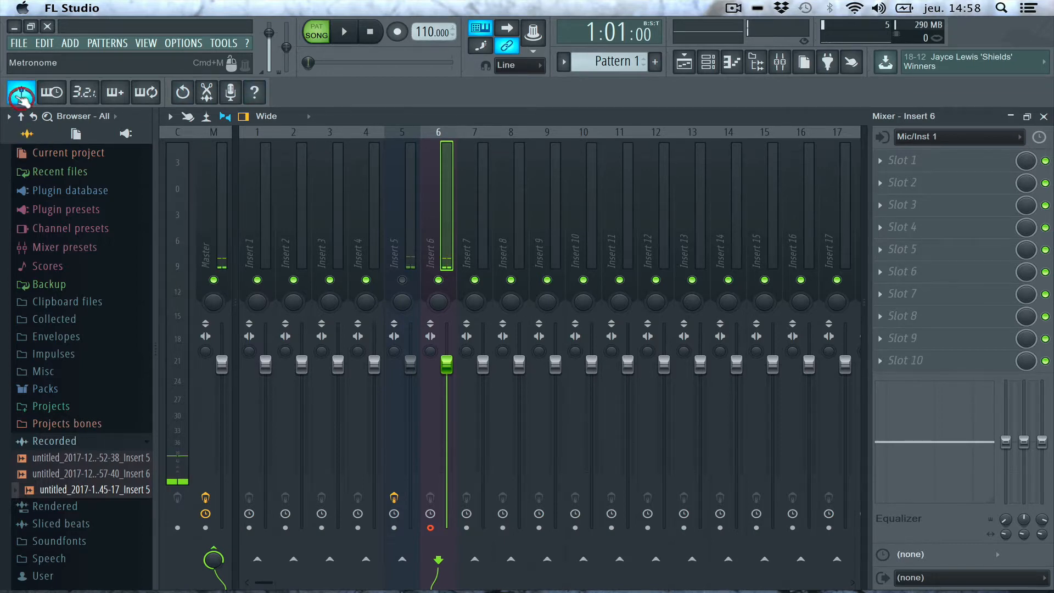
{"action": "left_click", "coordinate": [77, 98]}
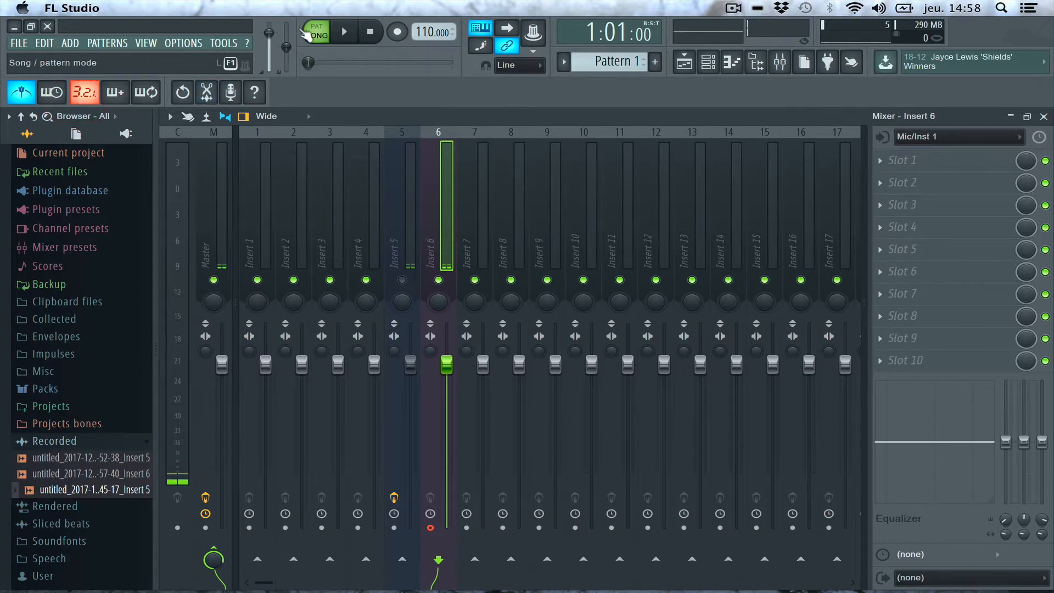
Record a guitar take through Insert 6 in song mode, stop the transport and switch off recording.
{"action": "left_click", "coordinate": [393, 34]}
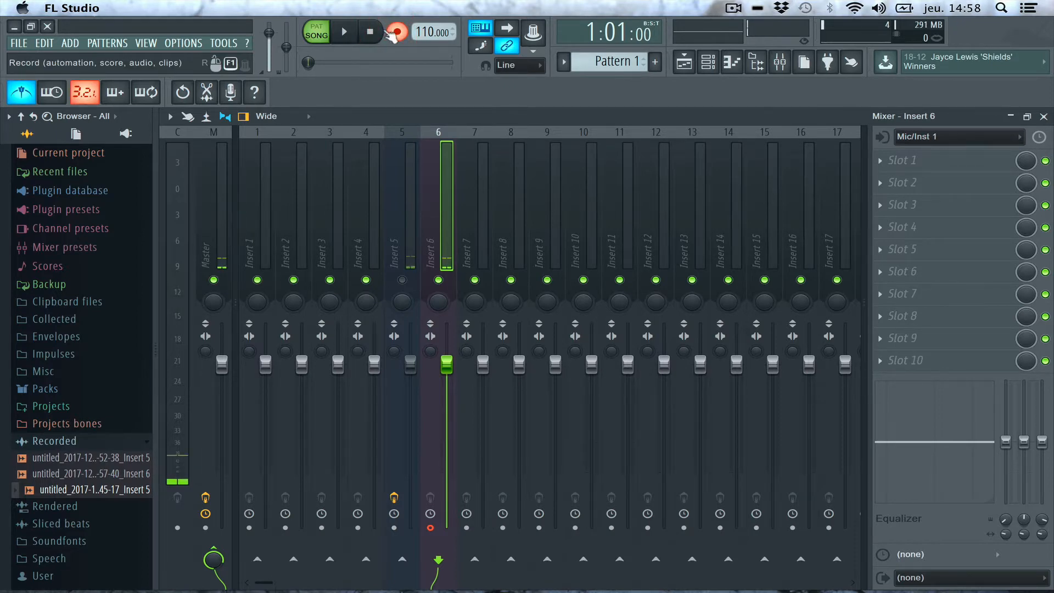
{"action": "left_click", "coordinate": [341, 34]}
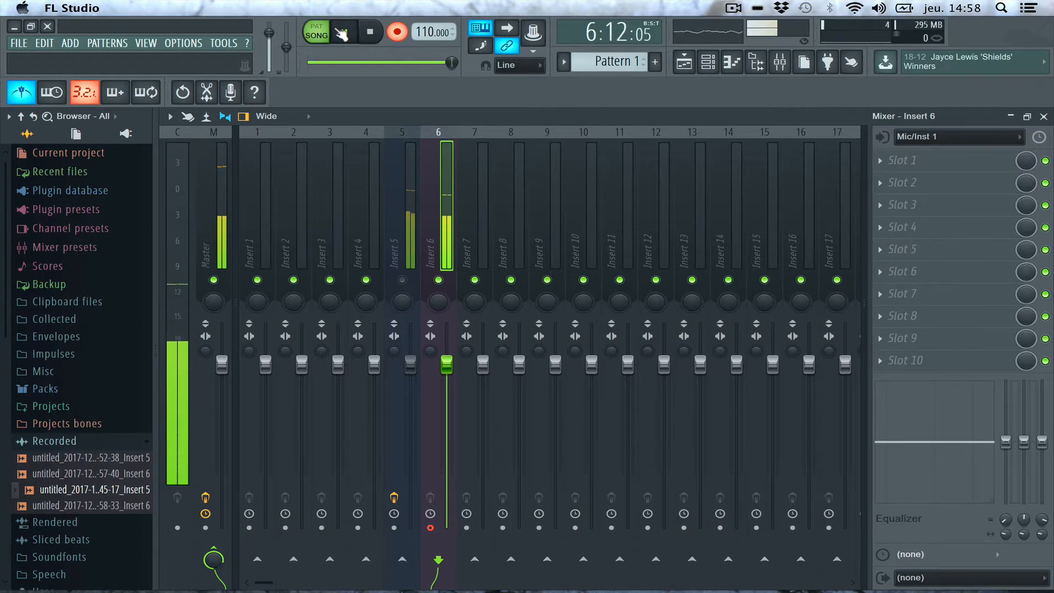
{"action": "key", "text": "space"}
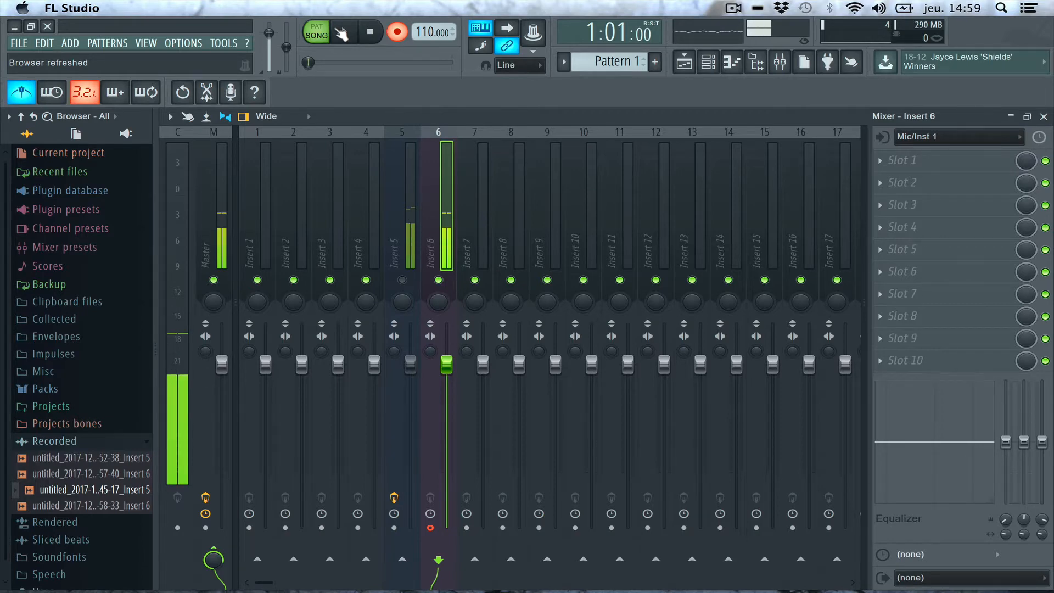
{"action": "left_click", "coordinate": [341, 32]}
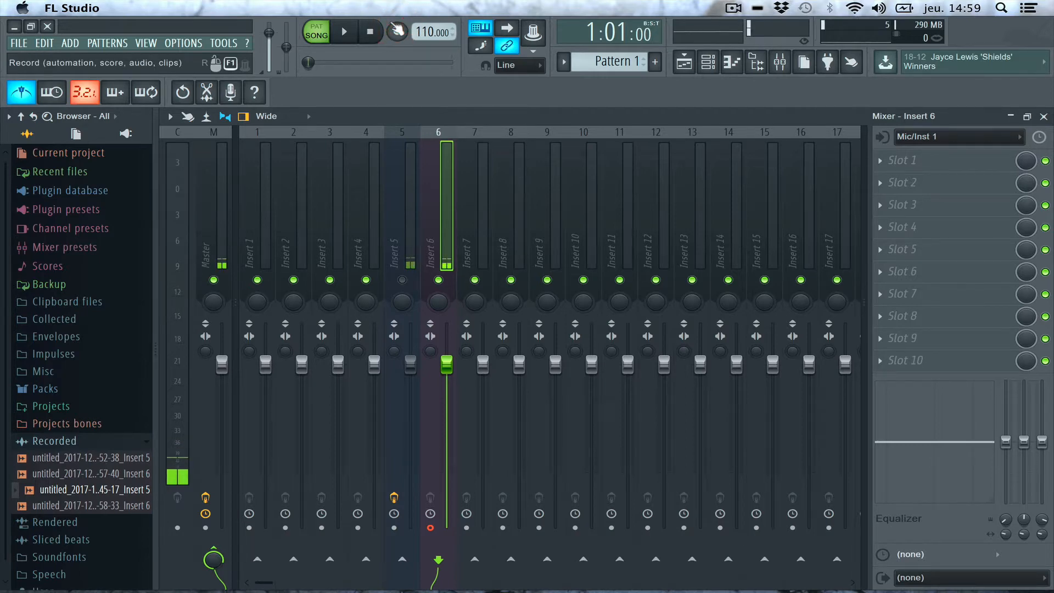
Switch off the recording countdown, the metronome and Insert 6's disk recording, and close the mixer.
{"action": "left_click", "coordinate": [84, 93]}
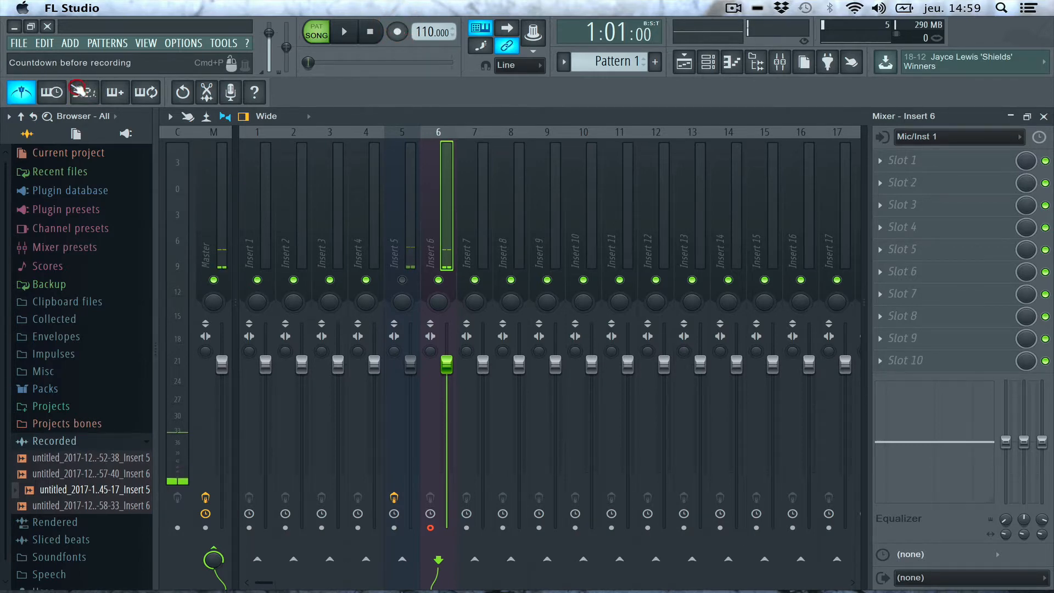
{"action": "left_click", "coordinate": [21, 92]}
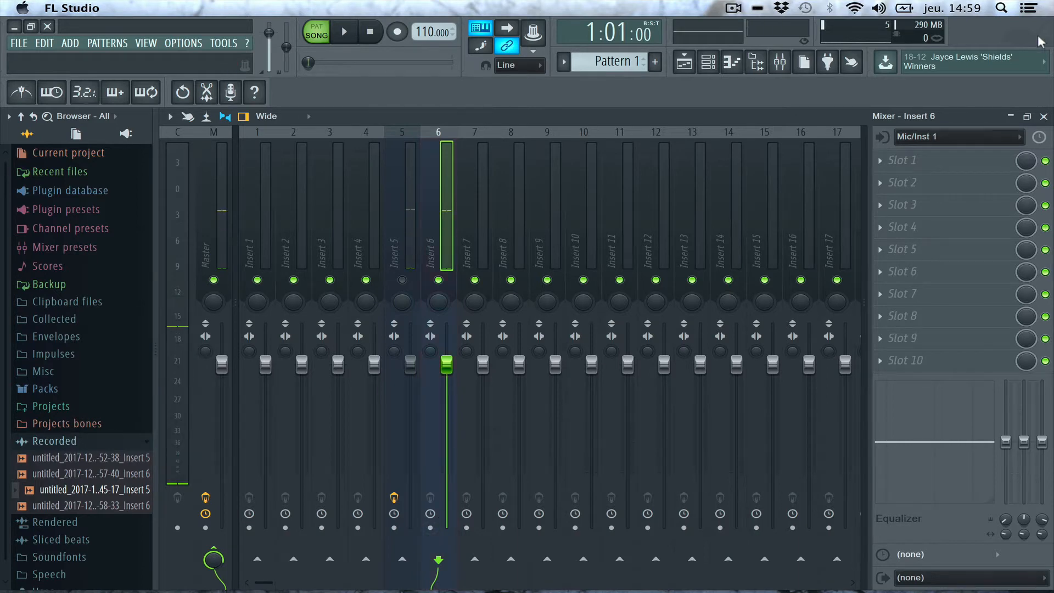
{"action": "left_click", "coordinate": [1042, 117]}
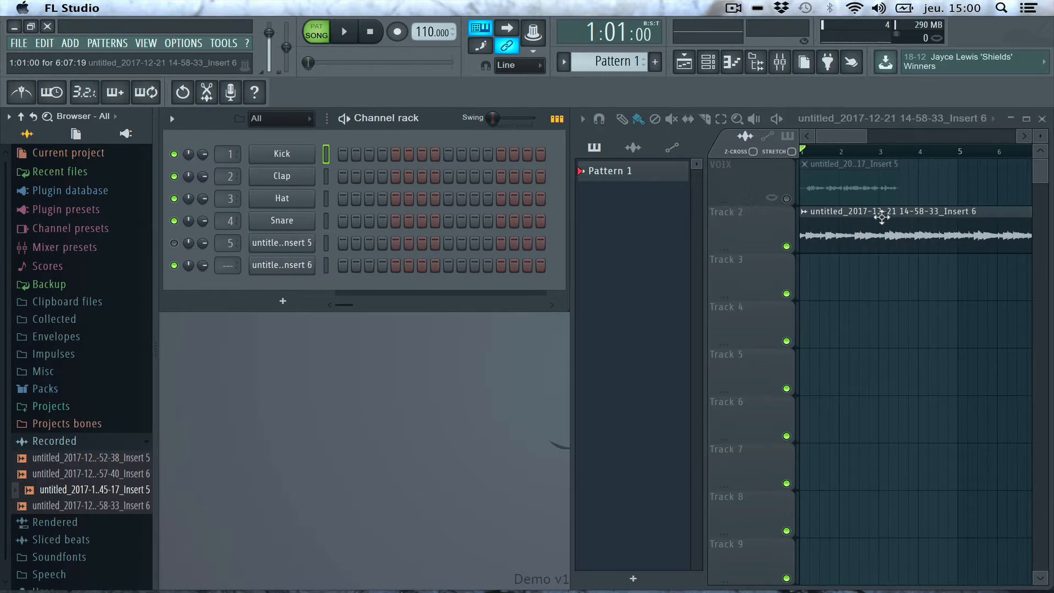
Rename playlist Track 2 as GUITARE and give it a blue-violet color and the guitar icon.
{"action": "right_click", "coordinate": [737, 216]}
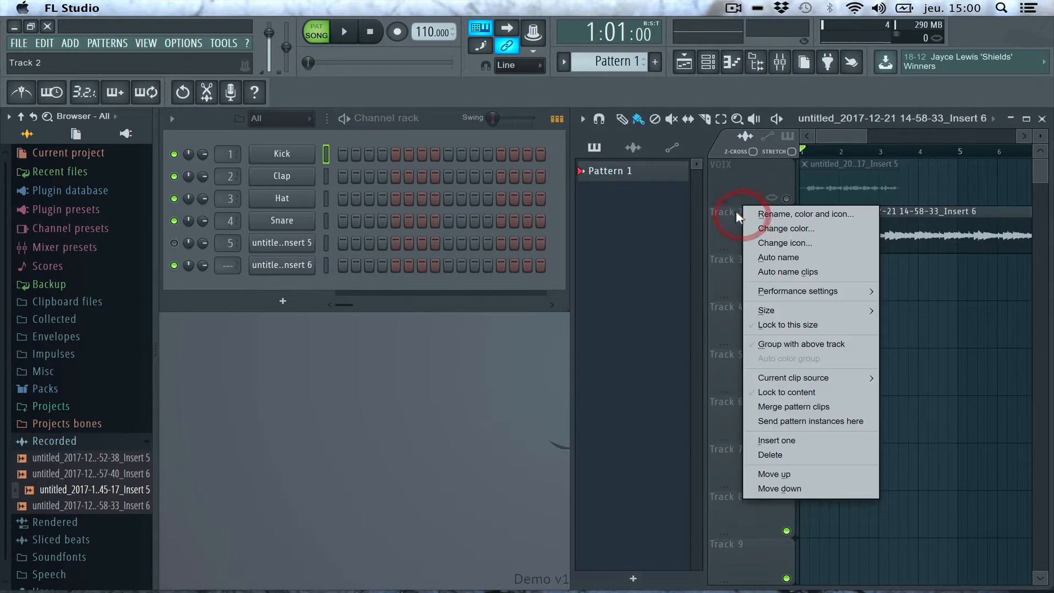
{"action": "left_click", "coordinate": [756, 214]}
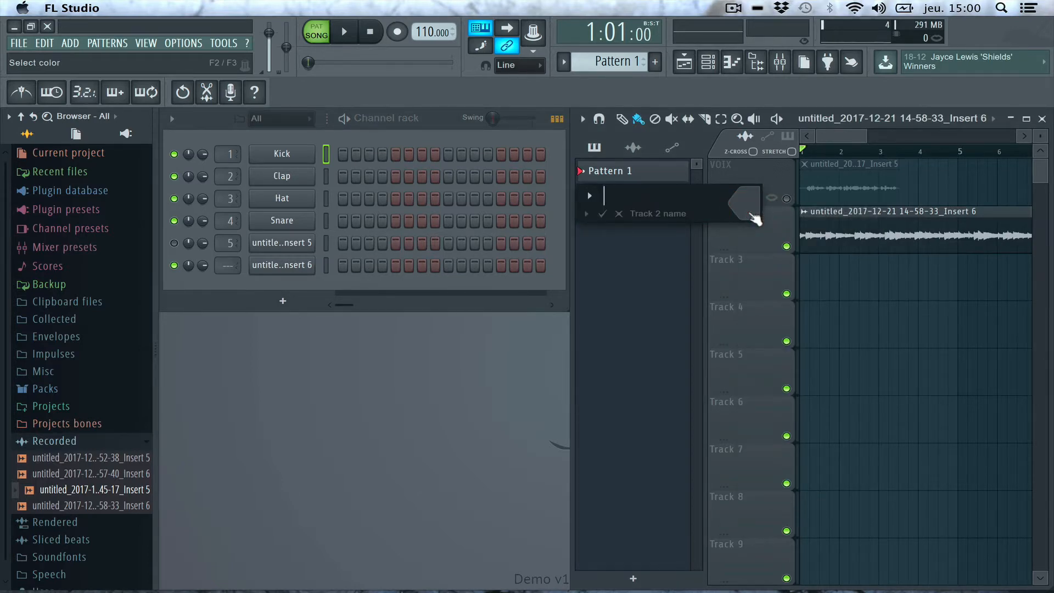
{"action": "type", "text": "G"}
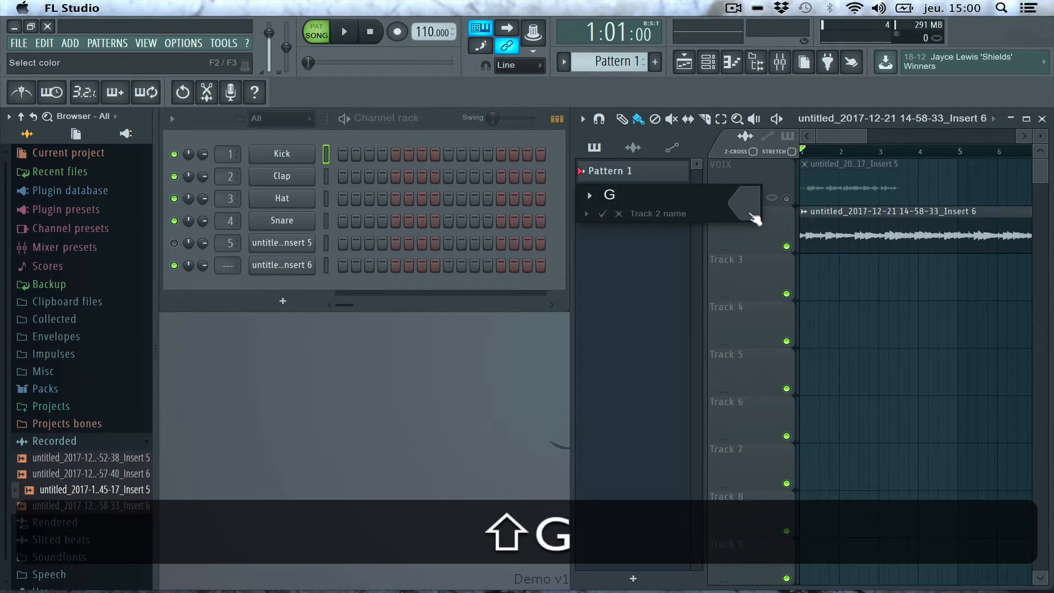
{"action": "type", "text": "UITARE"}
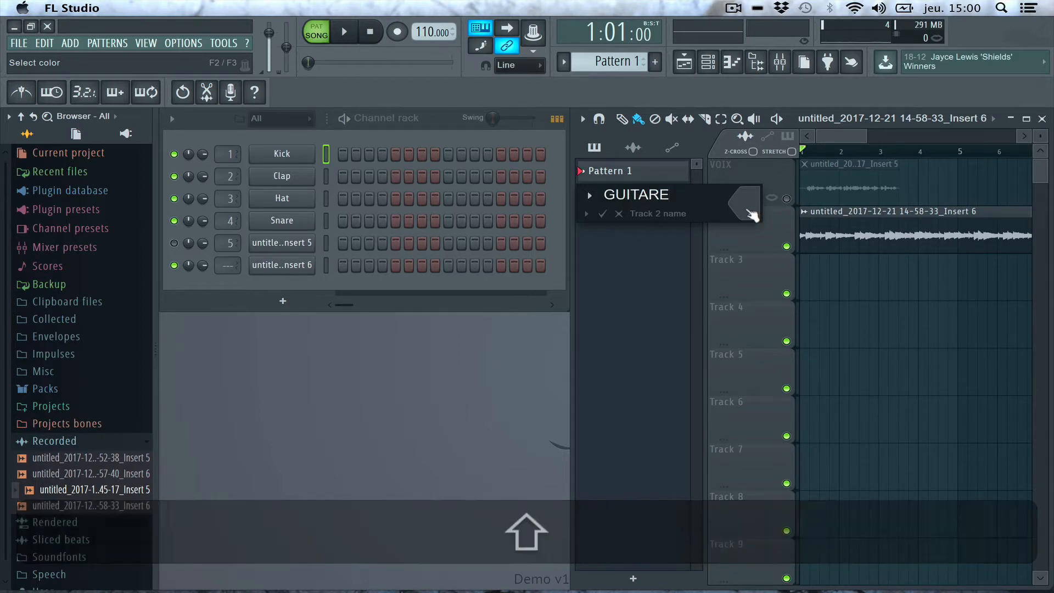
{"action": "left_click", "coordinate": [754, 218]}
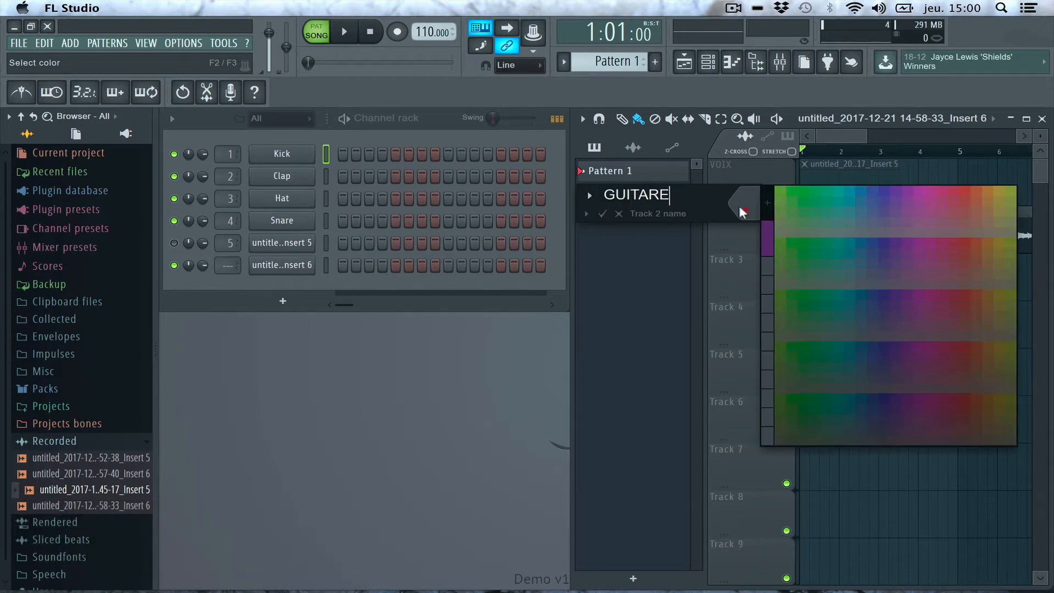
{"action": "left_click", "coordinate": [878, 186]}
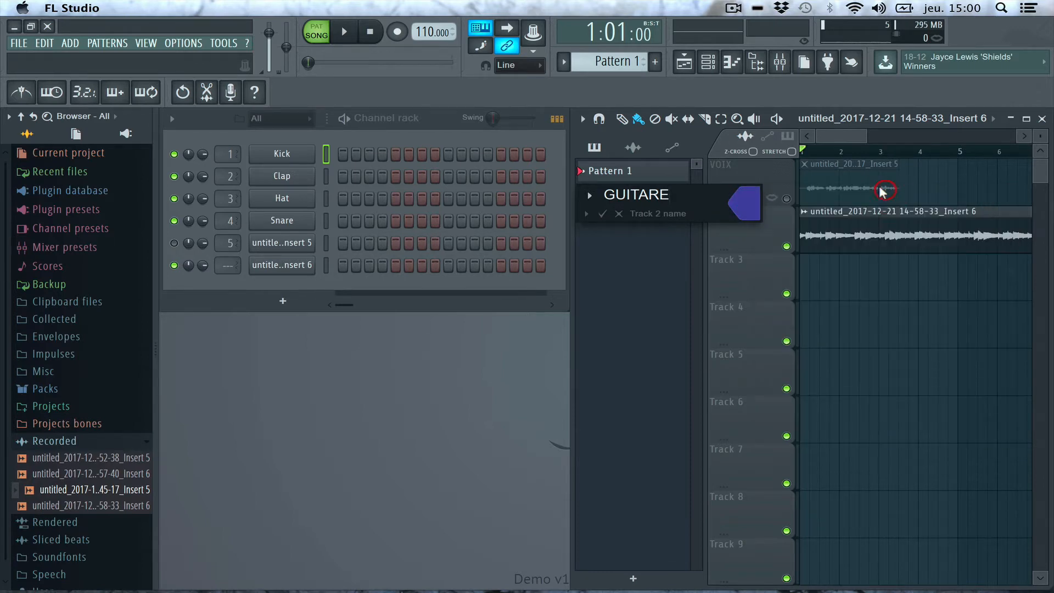
{"action": "left_click", "coordinate": [588, 196]}
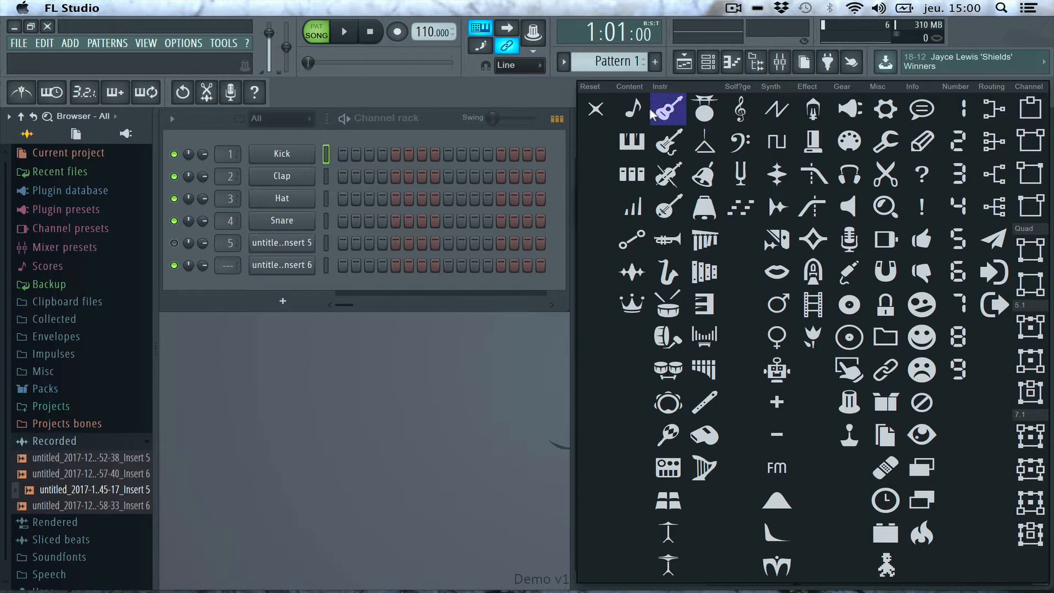
{"action": "left_click", "coordinate": [668, 108]}
{"action": "key", "text": "Return"}
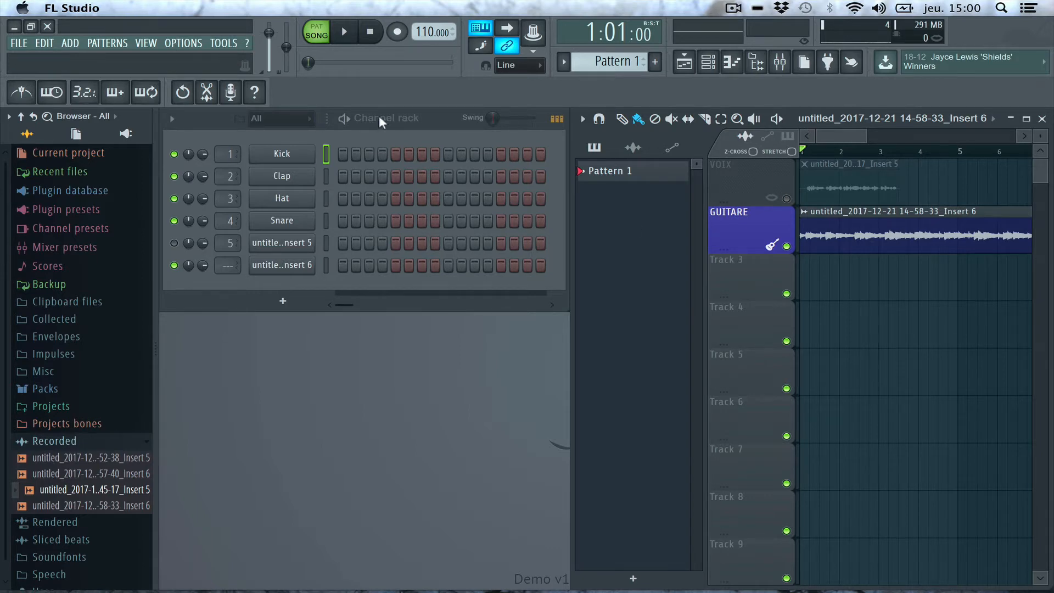
Play back the GUITARE take, maximize the playlist and listen to the take again from bar 1.
{"action": "key", "text": "space"}
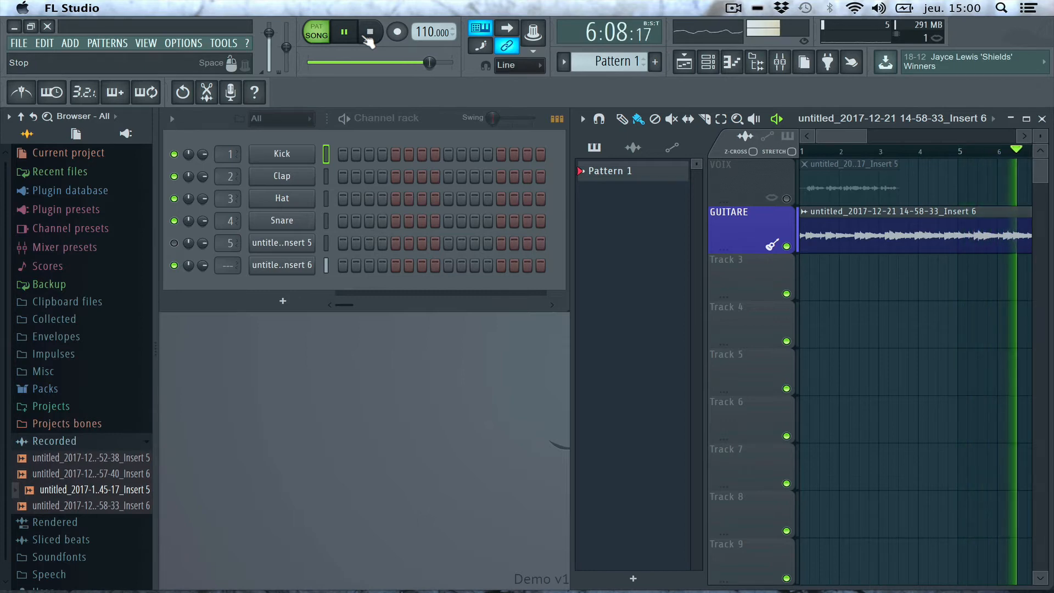
{"action": "left_click", "coordinate": [367, 34]}
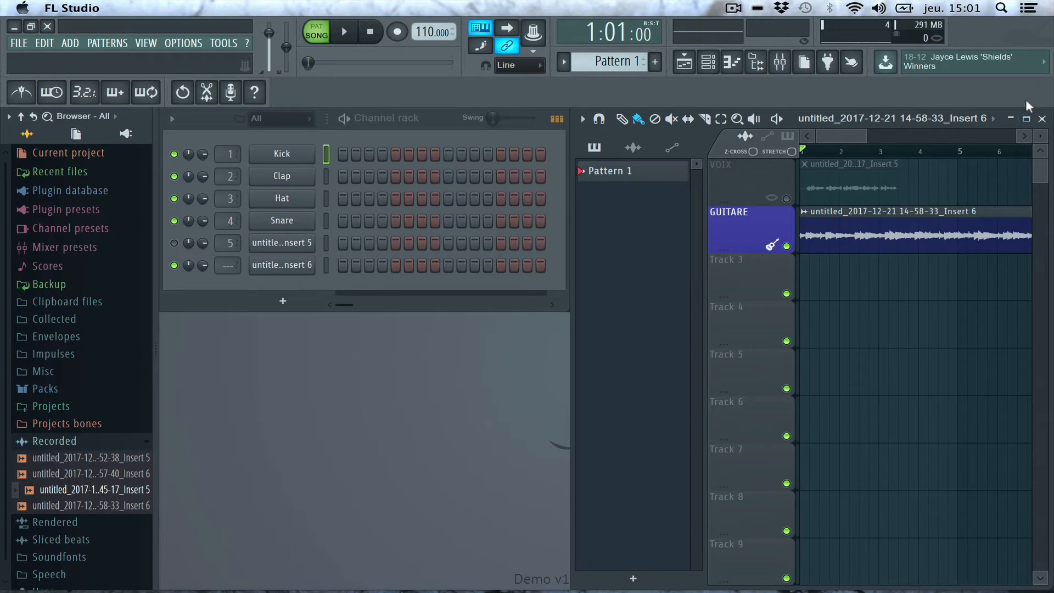
{"action": "left_click", "coordinate": [1026, 119]}
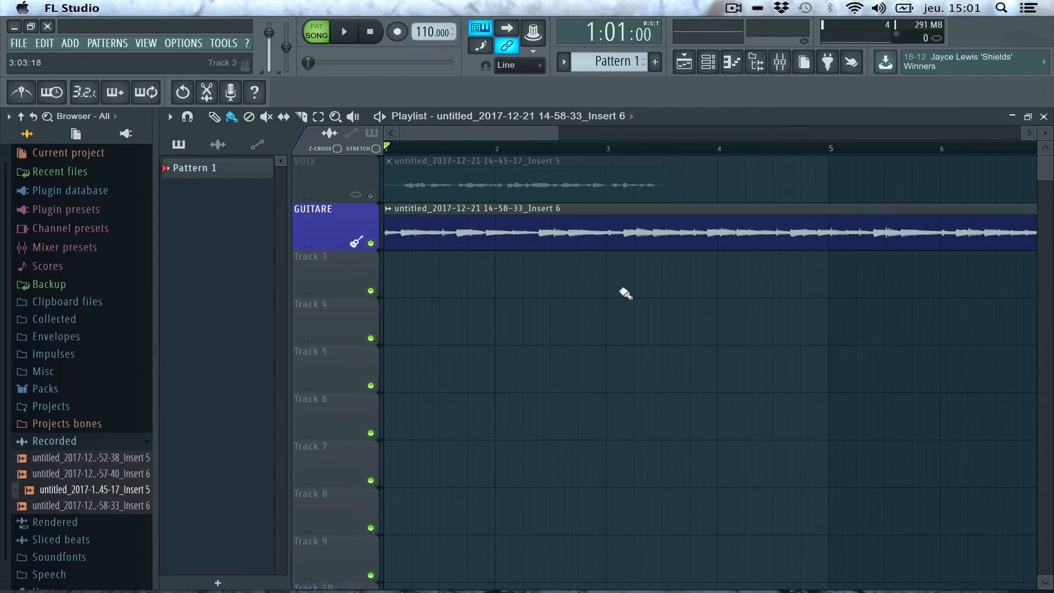
{"action": "key", "text": "space"}
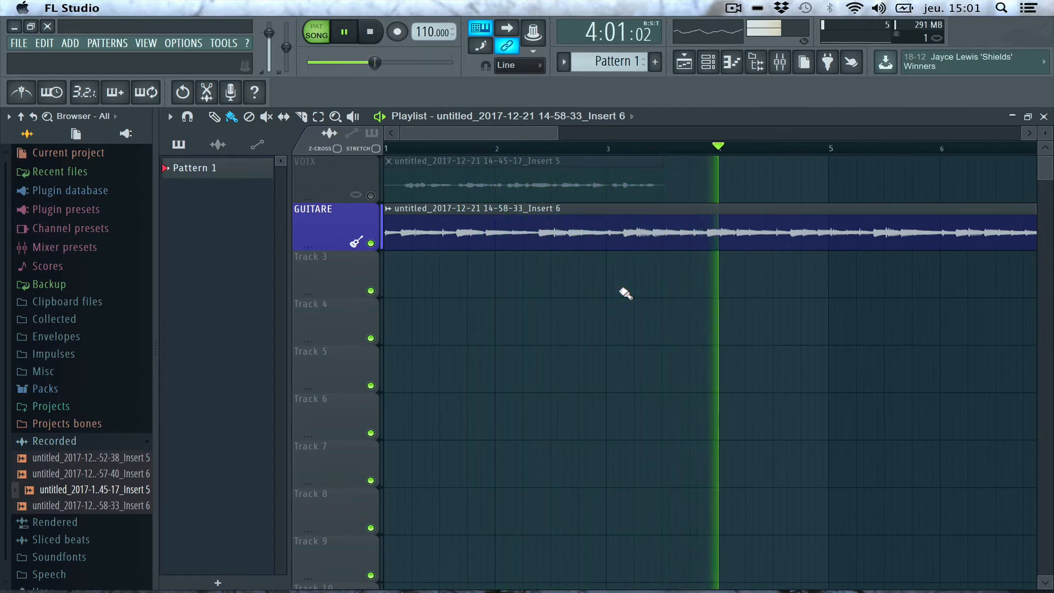
{"action": "key", "text": "space"}
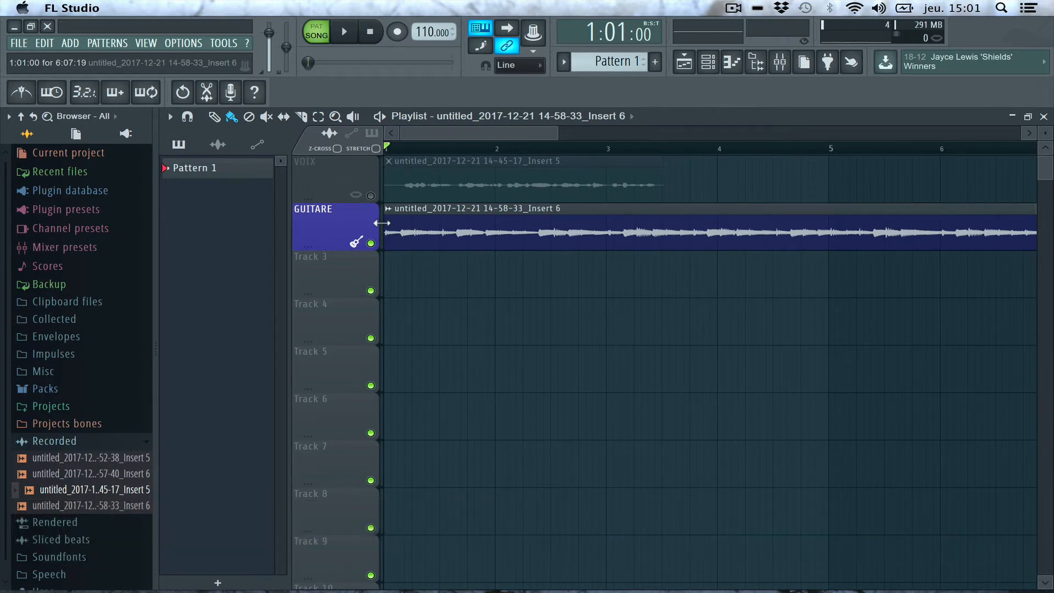
Trim the start of the GUITARE clip up to bar 4 and briefly play the song.
{"action": "left_click_drag", "start_coordinate": [382, 222], "coordinate": [715, 220]}
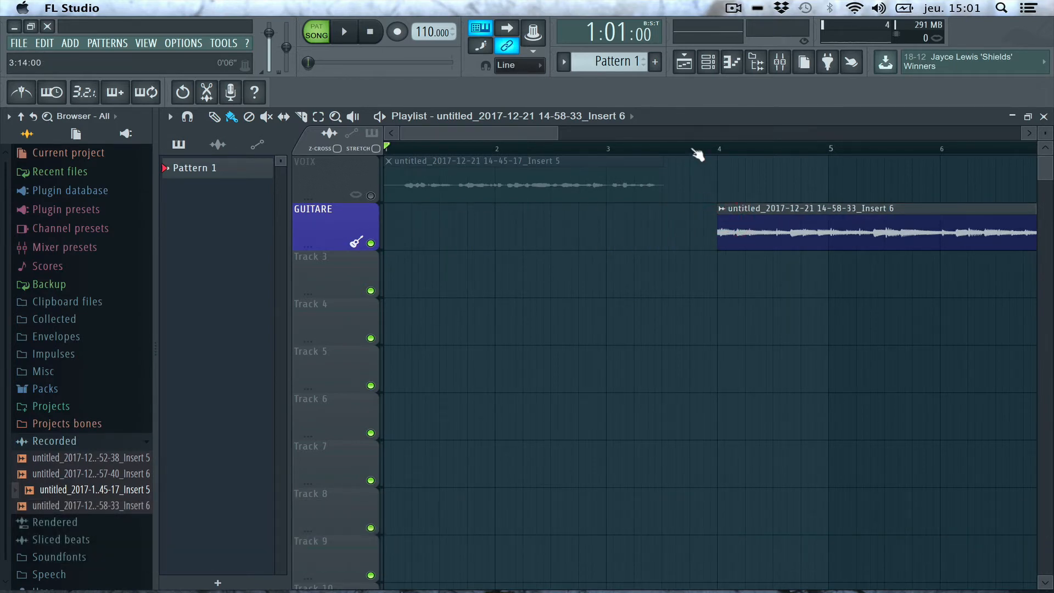
{"action": "key", "text": "space"}
{"action": "key", "text": "space"}
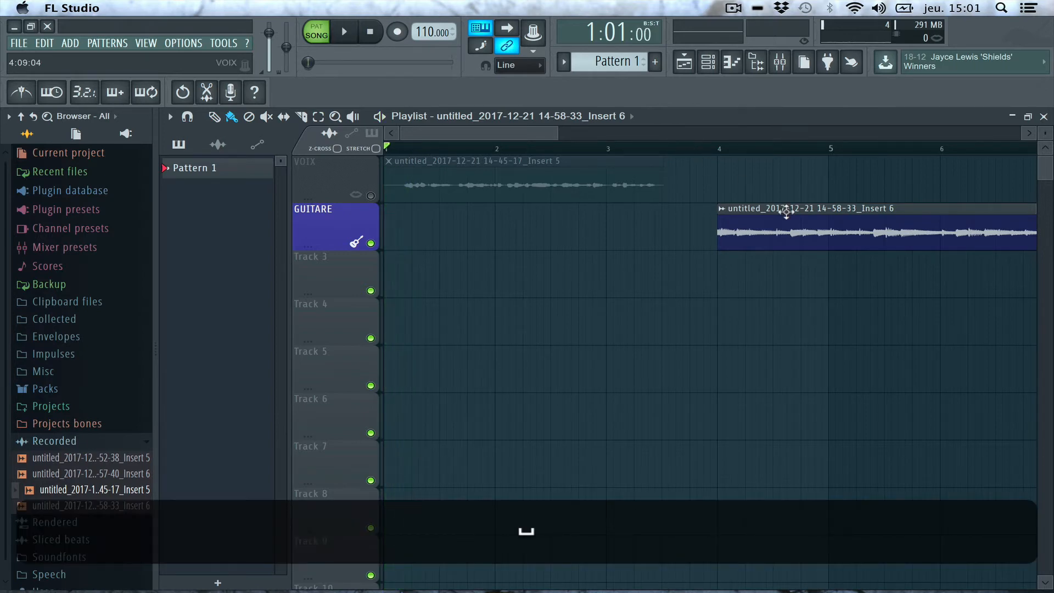
Move the trimmed GUITARE clip to bar 1, listen to it, and shorten its end to bar 4.
{"action": "left_click_drag", "start_coordinate": [768, 219], "coordinate": [388, 243]}
{"action": "key", "text": "space"}
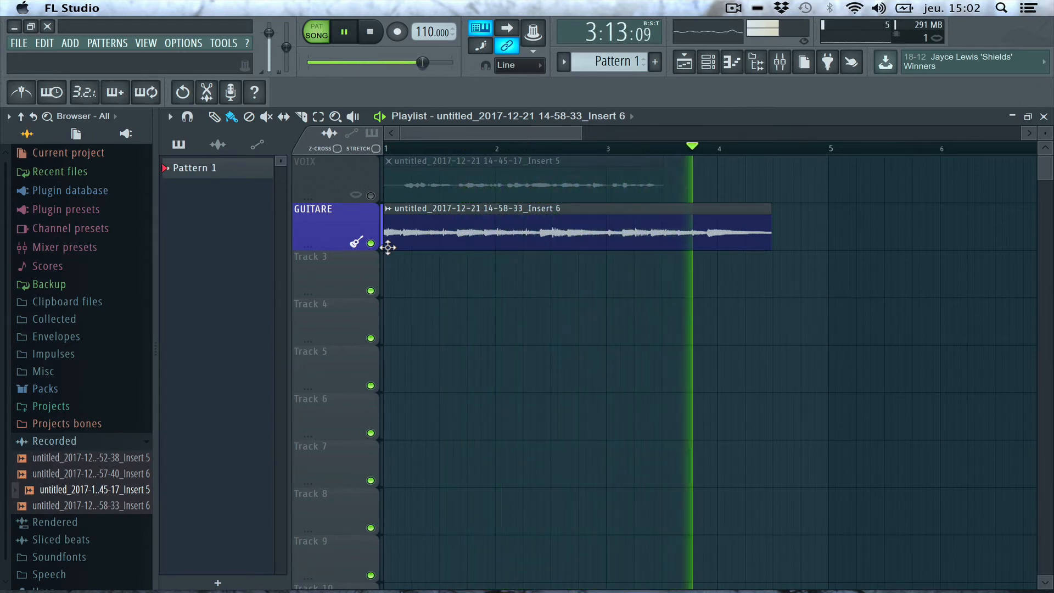
{"action": "key", "text": "space"}
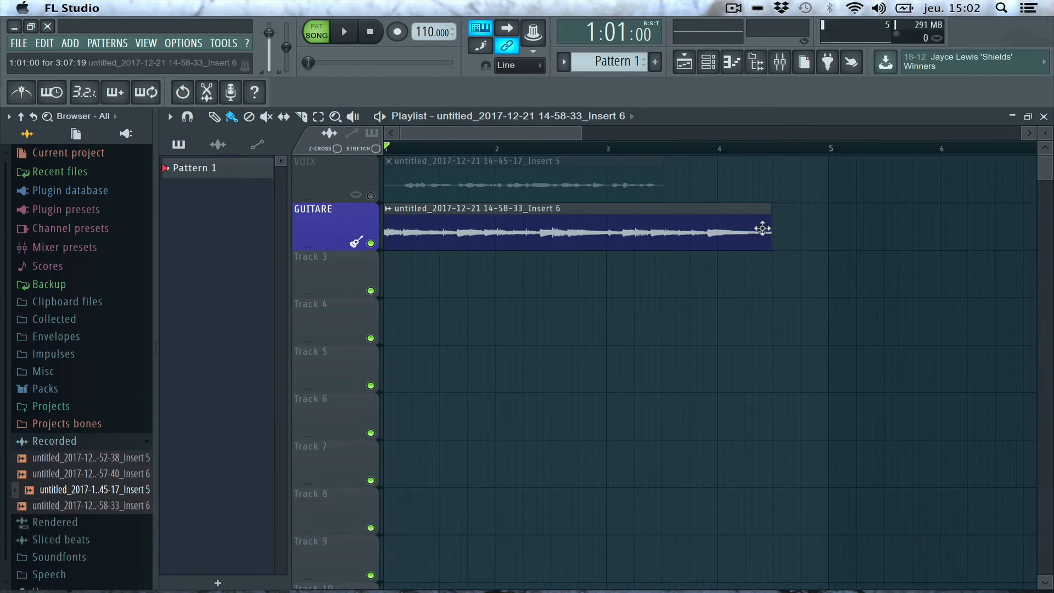
{"action": "left_click_drag", "start_coordinate": [766, 225], "coordinate": [706, 228]}
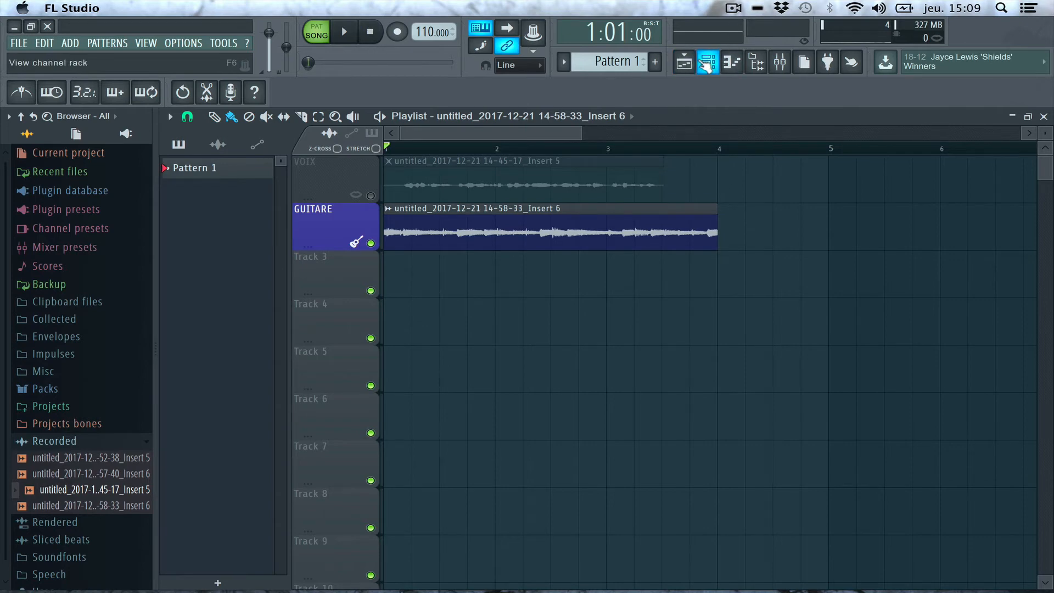
Play the song with the mixer open and load Fruity Reeverb into Slot 1 of Insert 6.
{"action": "left_click", "coordinate": [707, 63]}
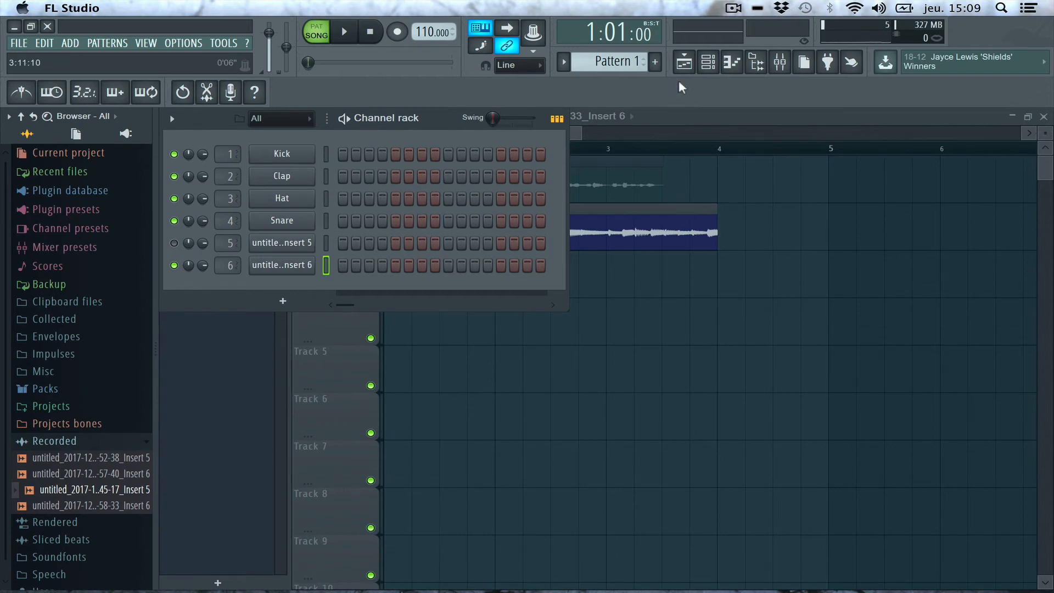
{"action": "left_click", "coordinate": [774, 64]}
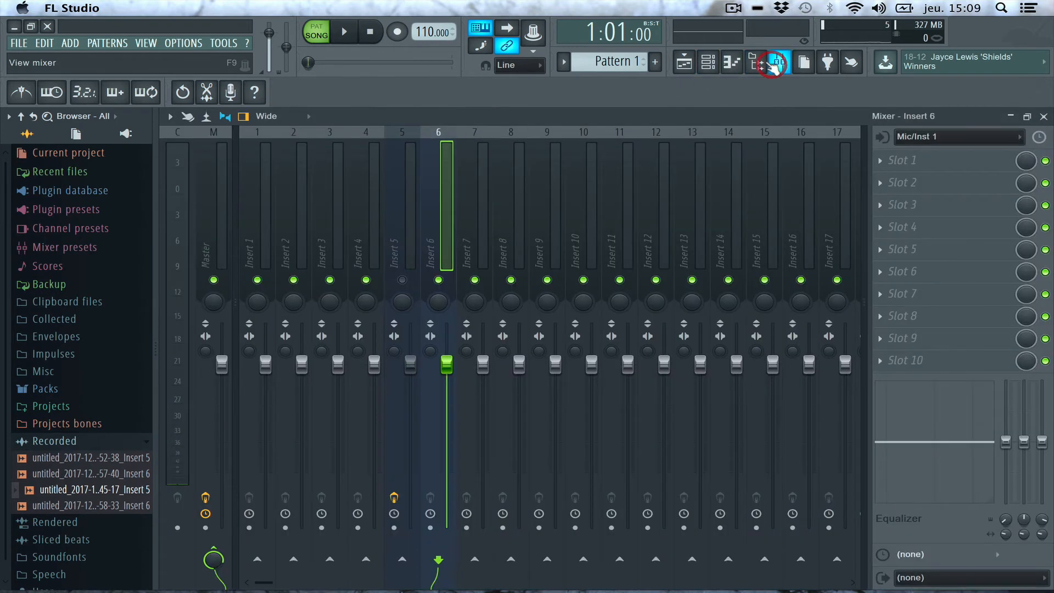
{"action": "key", "text": "space"}
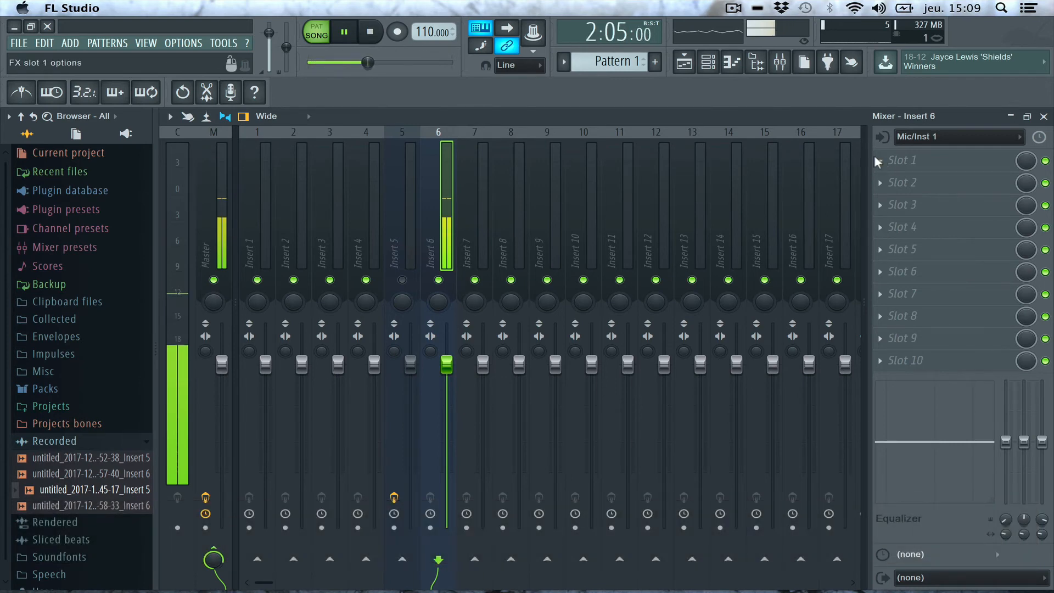
{"action": "left_click", "coordinate": [879, 160]}
{"action": "left_click", "coordinate": [654, 40]}
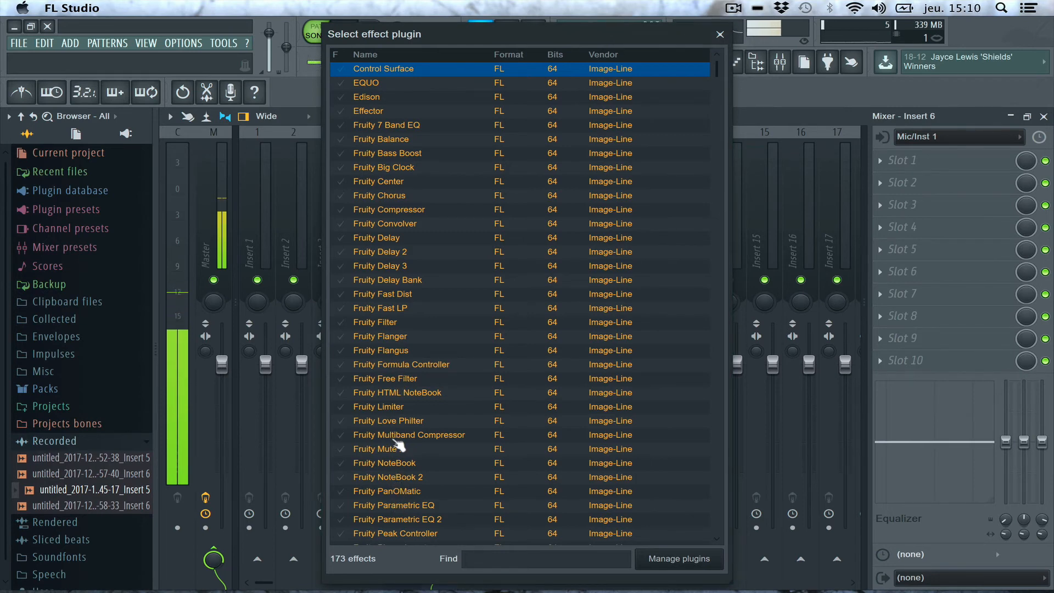
{"action": "scroll", "coordinate": [398, 441], "scroll_direction": "down", "scroll_amount": 3}
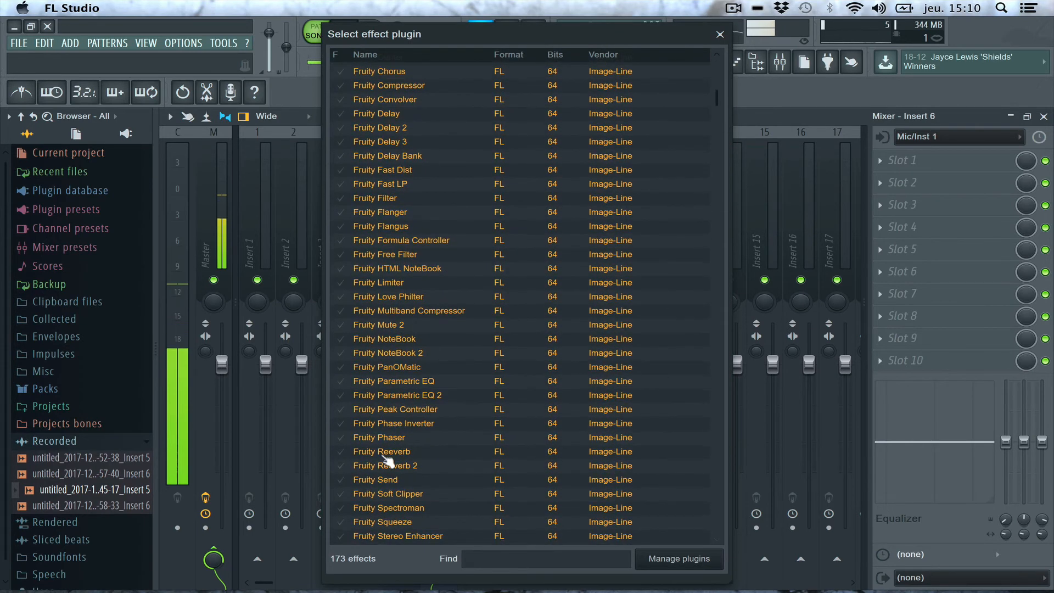
{"action": "double_click", "coordinate": [388, 452]}
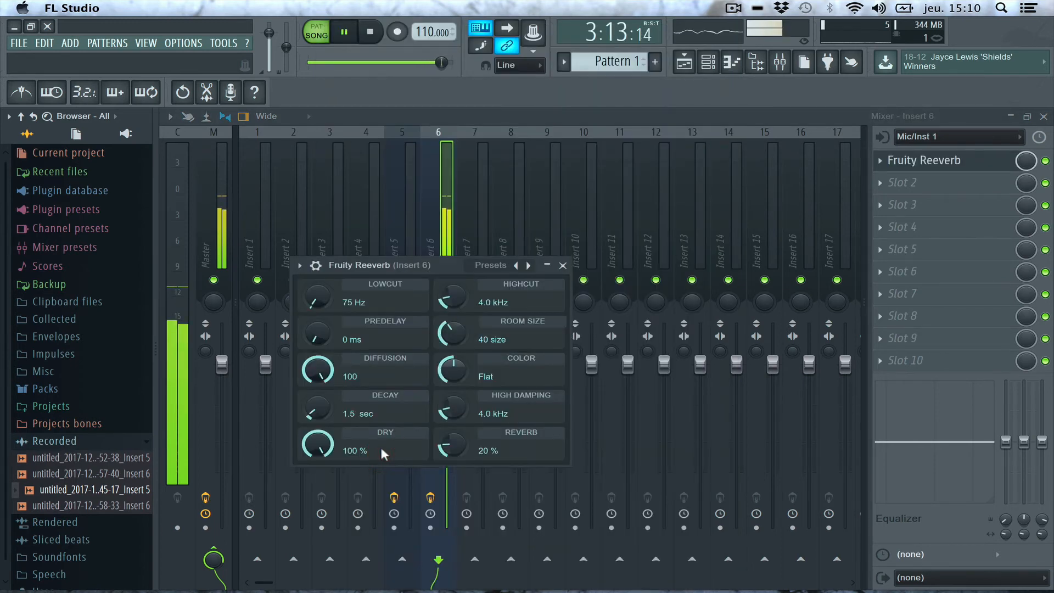
Apply the Acoustic Room preset to Insert 6's Fruity Reeverb and lower the mix level of its slot.
{"action": "mouse_move", "coordinate": [316, 445]}
{"action": "left_mouse_down"}
{"action": "mouse_move", "coordinate": [316, 478]}
{"action": "mouse_move", "coordinate": [316, 448]}
{"action": "left_mouse_up"}
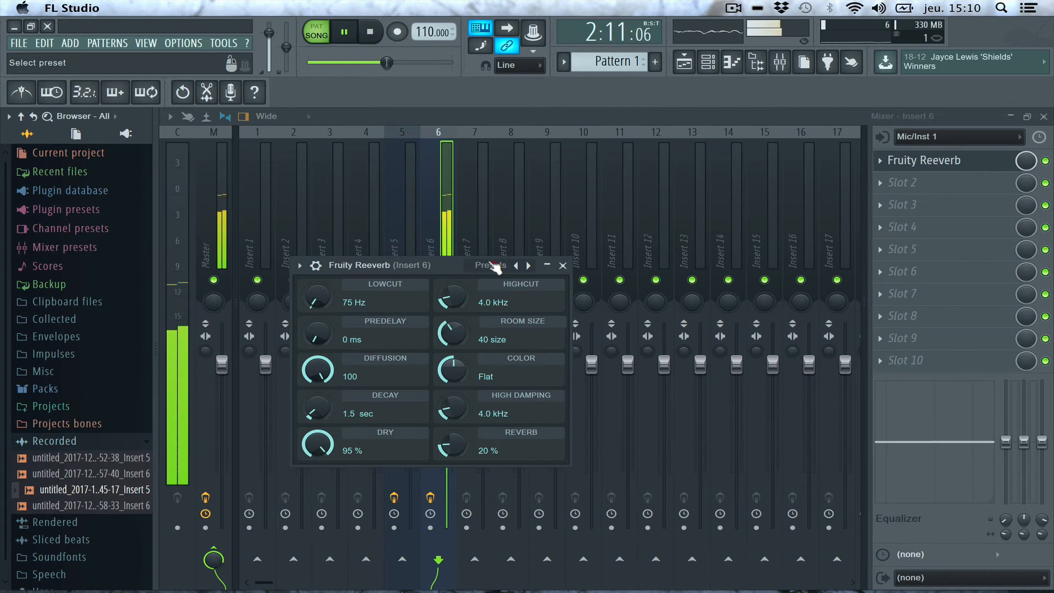
{"action": "left_click", "coordinate": [495, 267]}
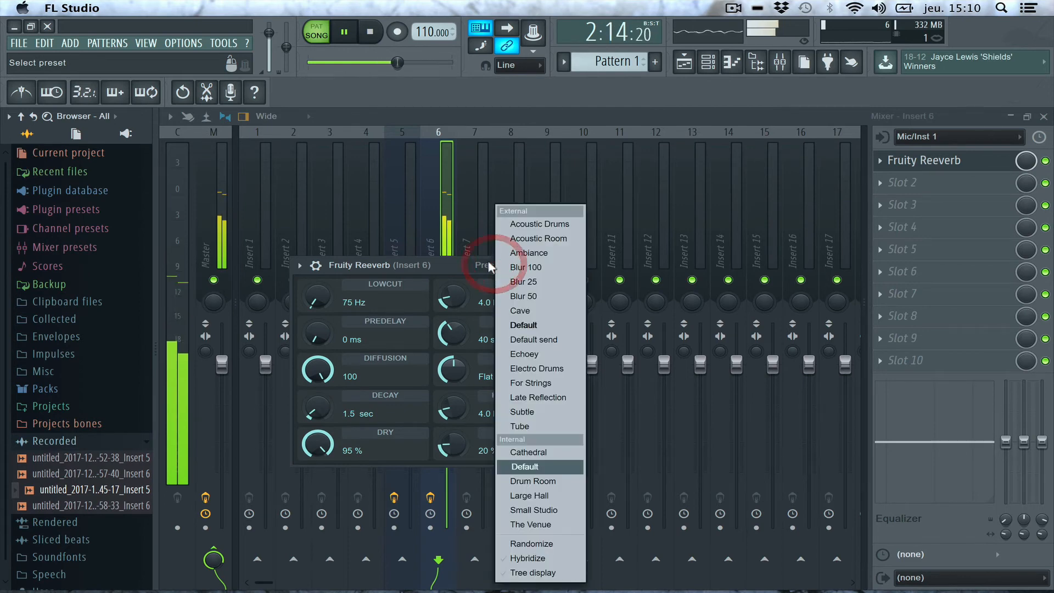
{"action": "left_click", "coordinate": [528, 242]}
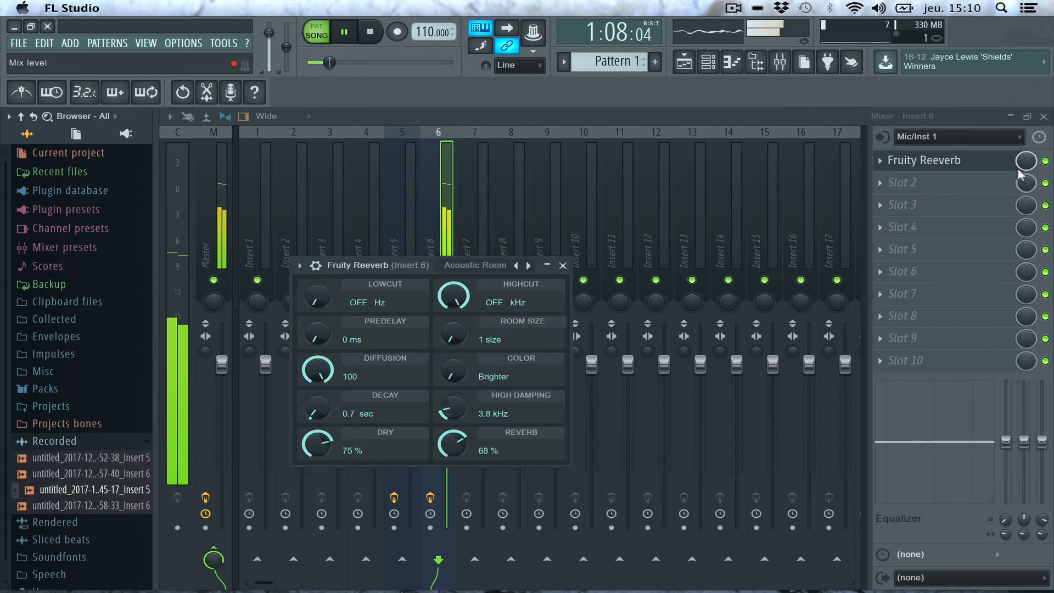
{"action": "left_click_drag", "start_coordinate": [1025, 160], "coordinate": [1025, 175]}
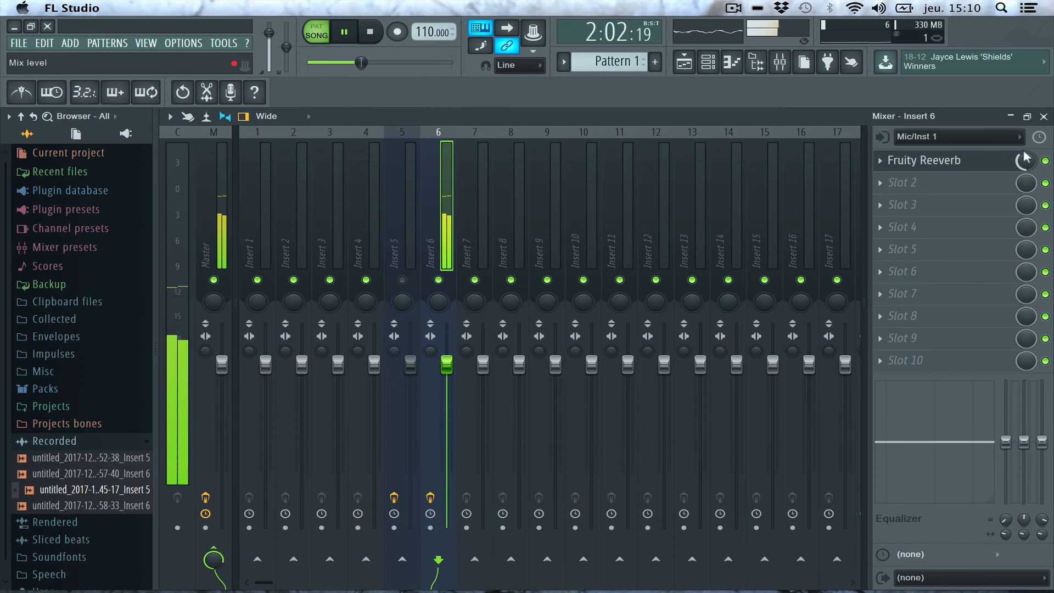
Load Fruity Parametric EQ into Slot 2 of Insert 6 from the full list of effect plugins.
{"action": "left_click", "coordinate": [875, 185]}
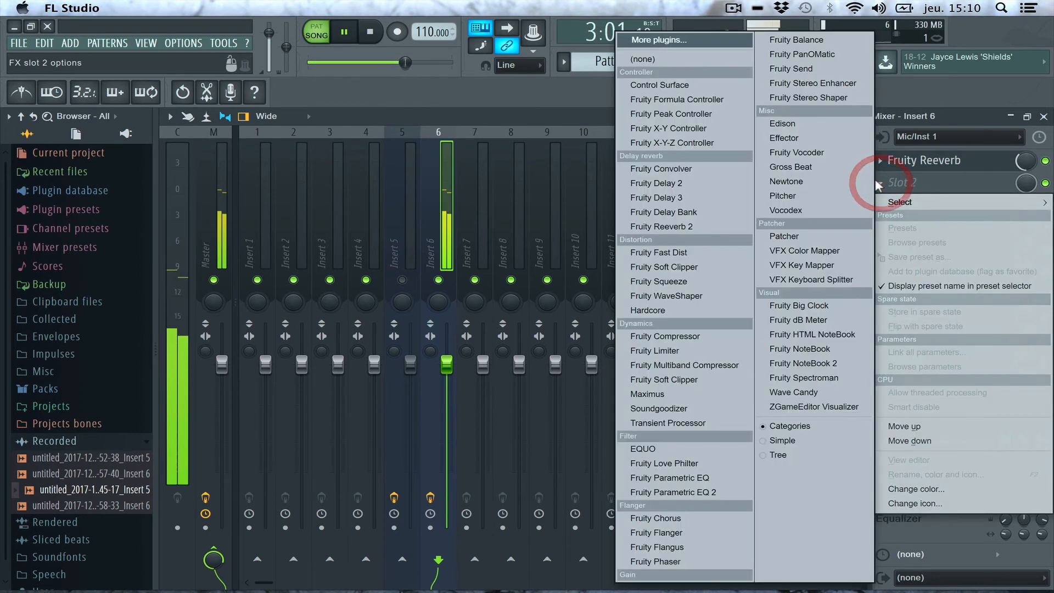
{"action": "left_click", "coordinate": [633, 40]}
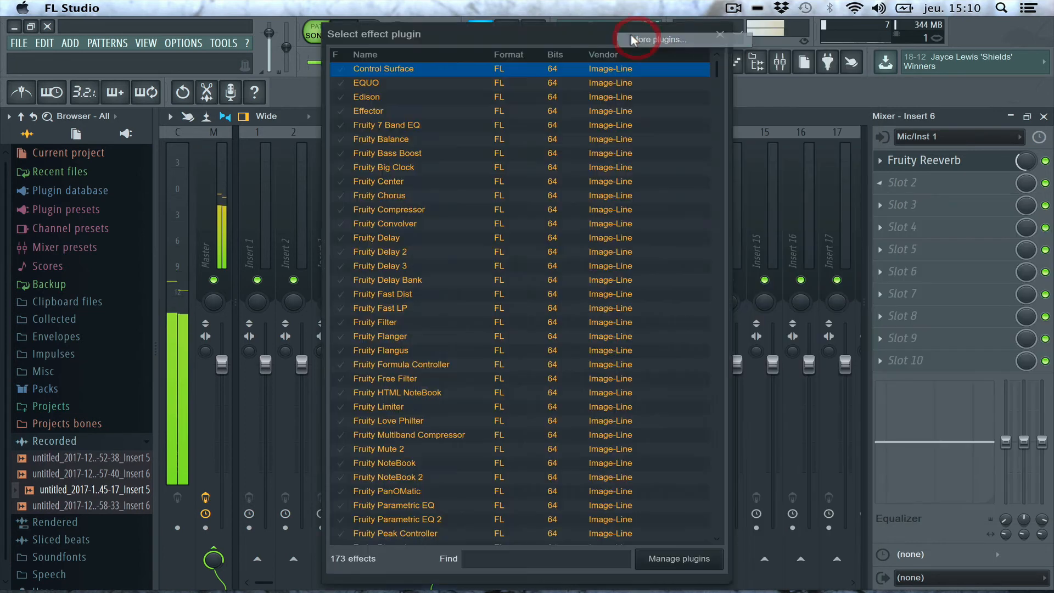
{"action": "scroll", "coordinate": [364, 294], "scroll_direction": "down", "scroll_amount": 2}
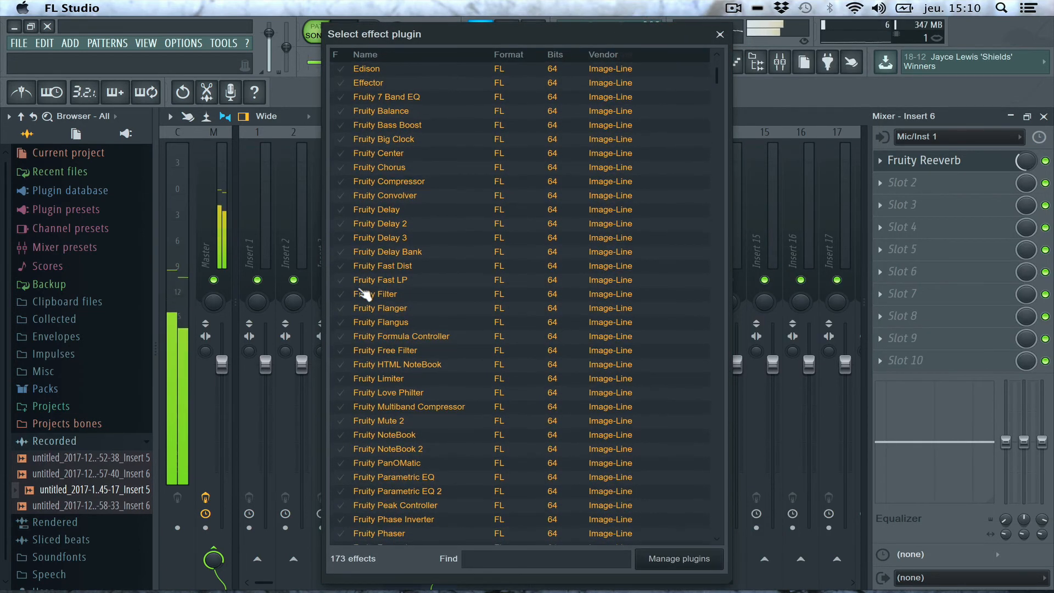
{"action": "left_click", "coordinate": [395, 478]}
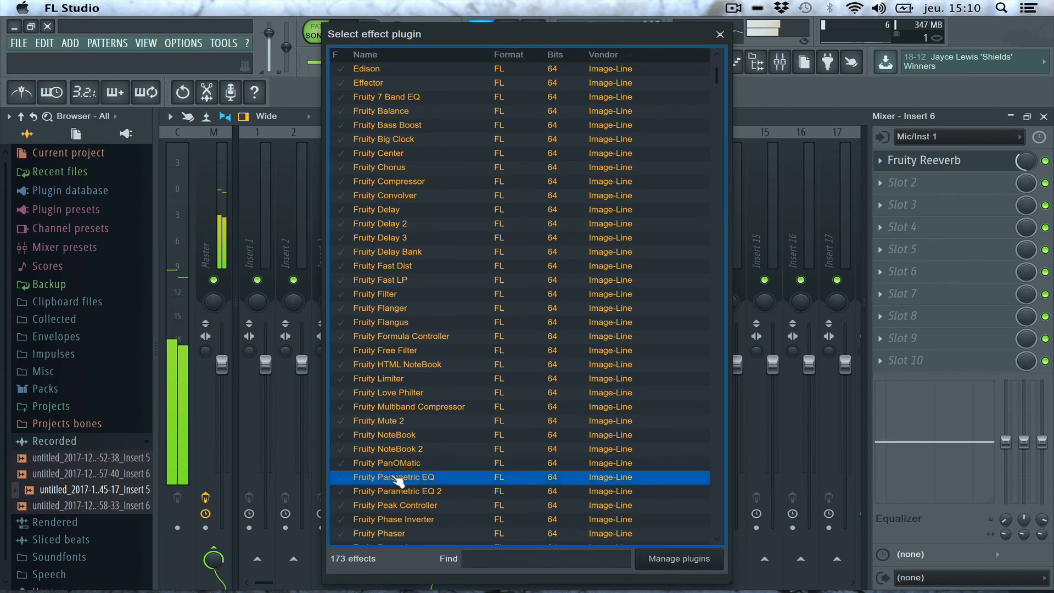
{"action": "double_click", "coordinate": [395, 477]}
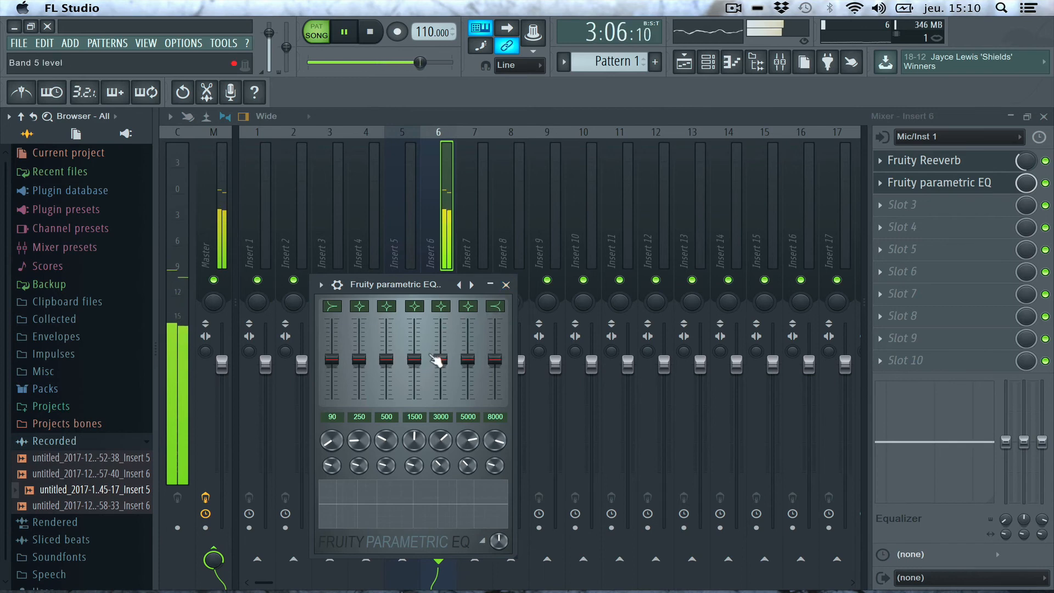
Cut the EQ's 90 Hz band strongly, the 250 Hz band slightly and the 8000 Hz band to -1.8 dB, then stop playback.
{"action": "left_click_drag", "start_coordinate": [437, 361], "coordinate": [414, 365]}
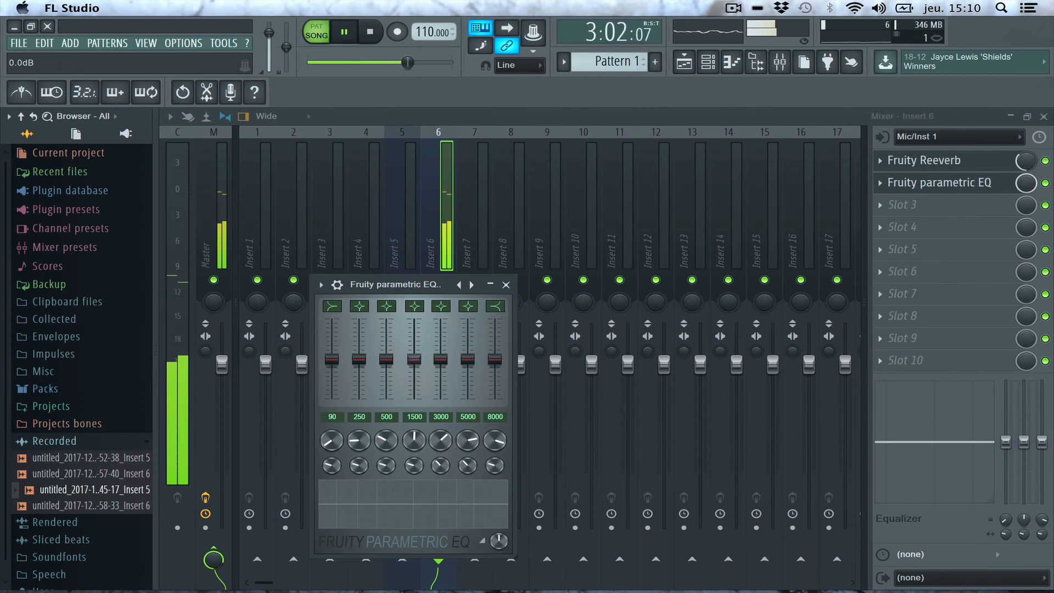
{"action": "left_click_drag", "start_coordinate": [328, 361], "coordinate": [359, 363]}
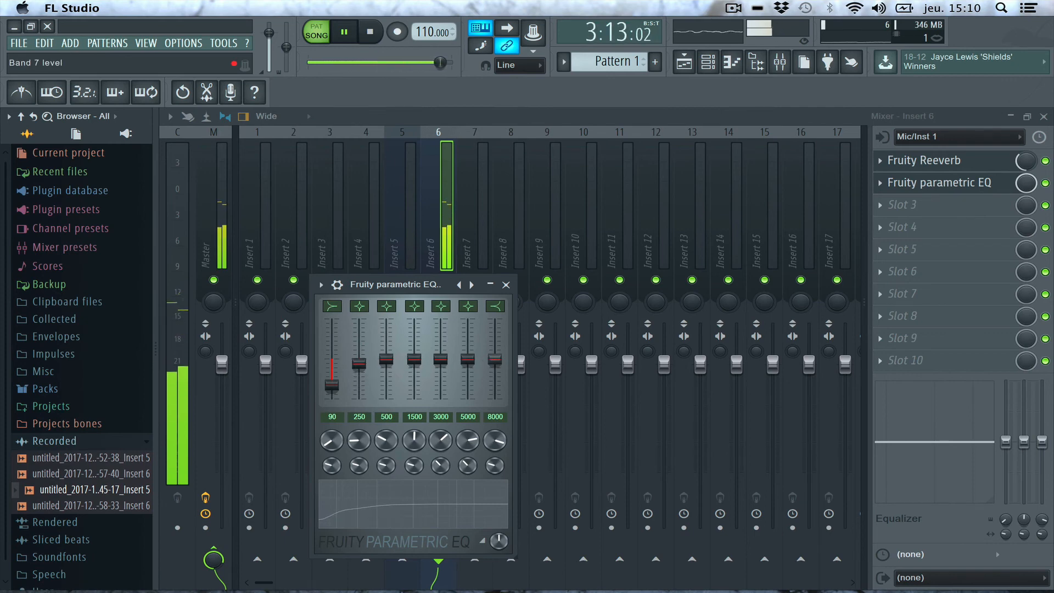
{"action": "left_click_drag", "start_coordinate": [494, 359], "coordinate": [494, 363]}
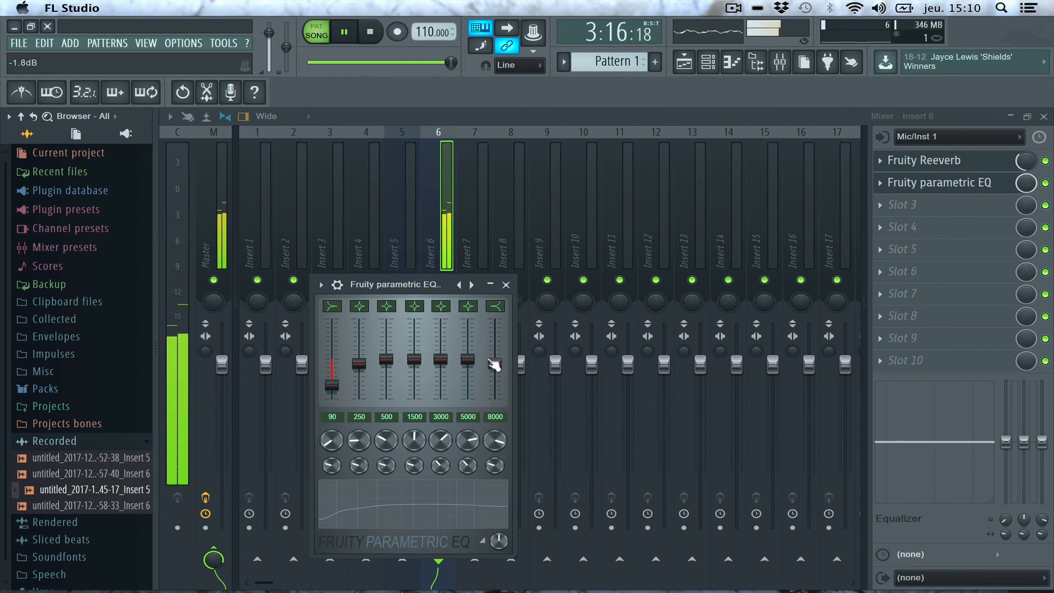
{"action": "left_click", "coordinate": [503, 285]}
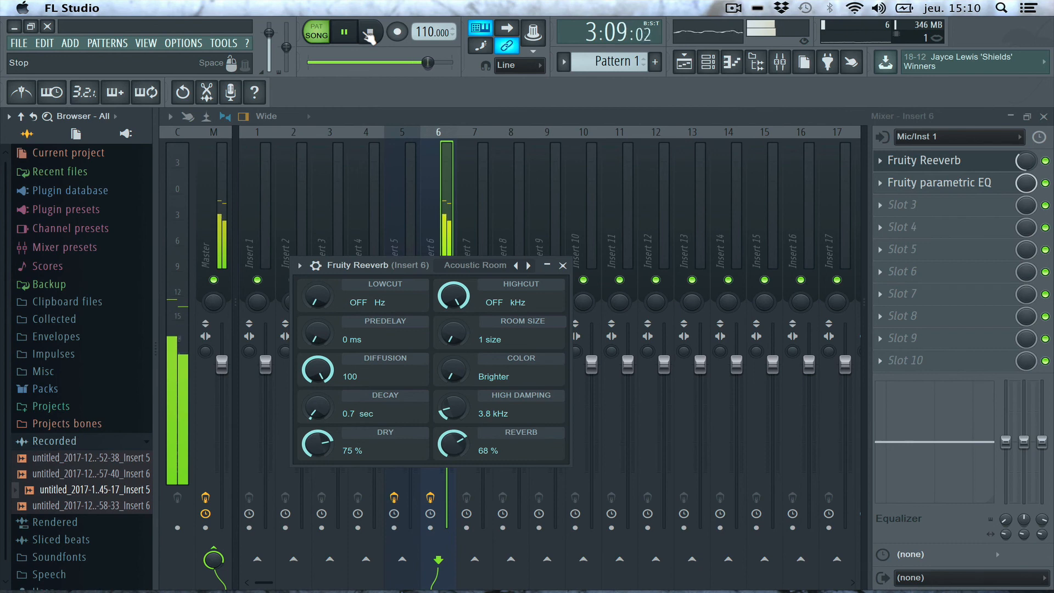
{"action": "key", "text": "space"}
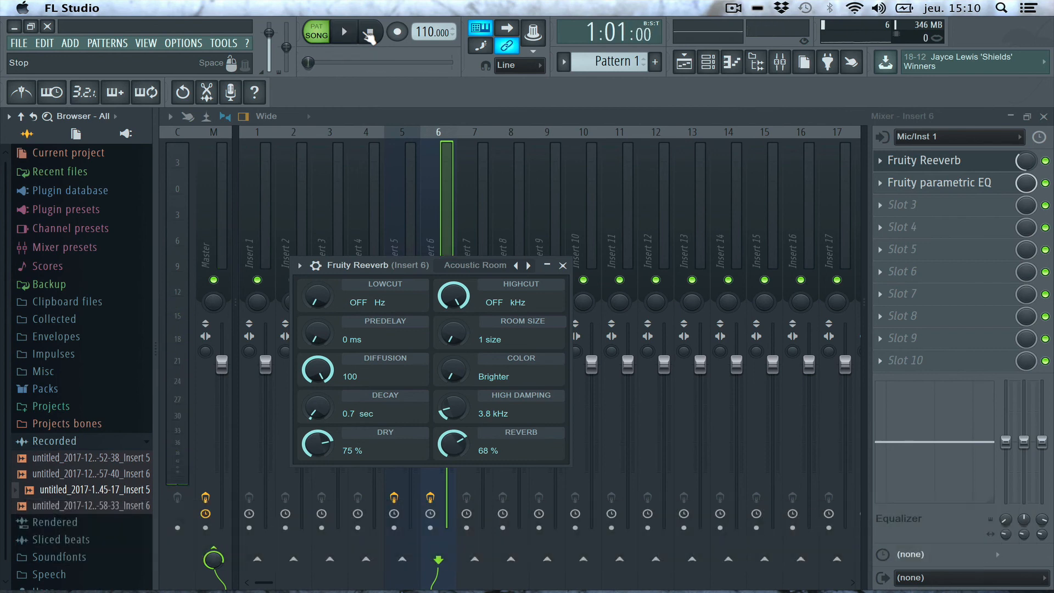